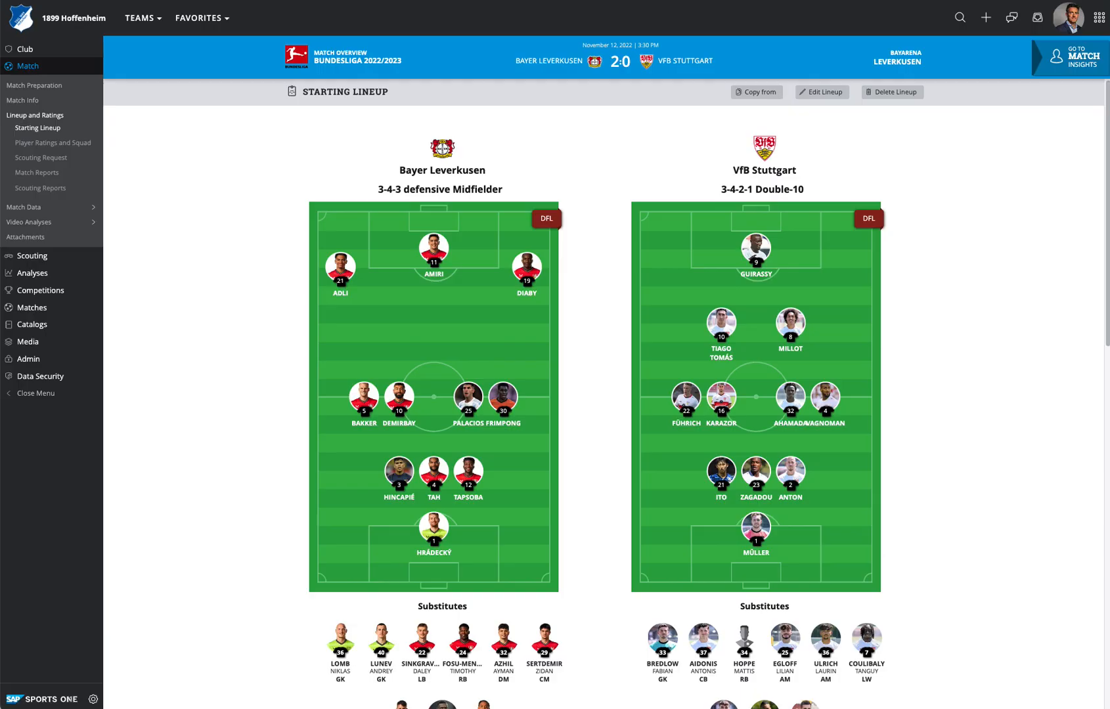
Open Jonathan Tah's detailed report from the match's Bayer Leverkusen scouting reports.
scroll(238, 401, "down", 9)
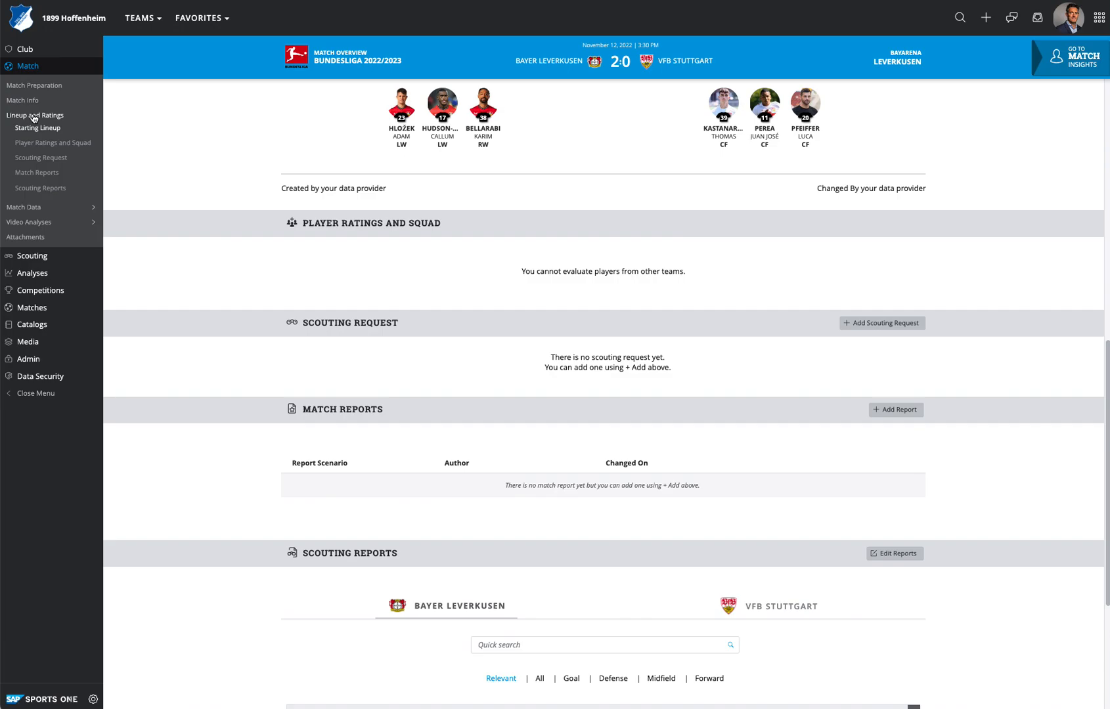
scroll(358, 249, "down", 4)
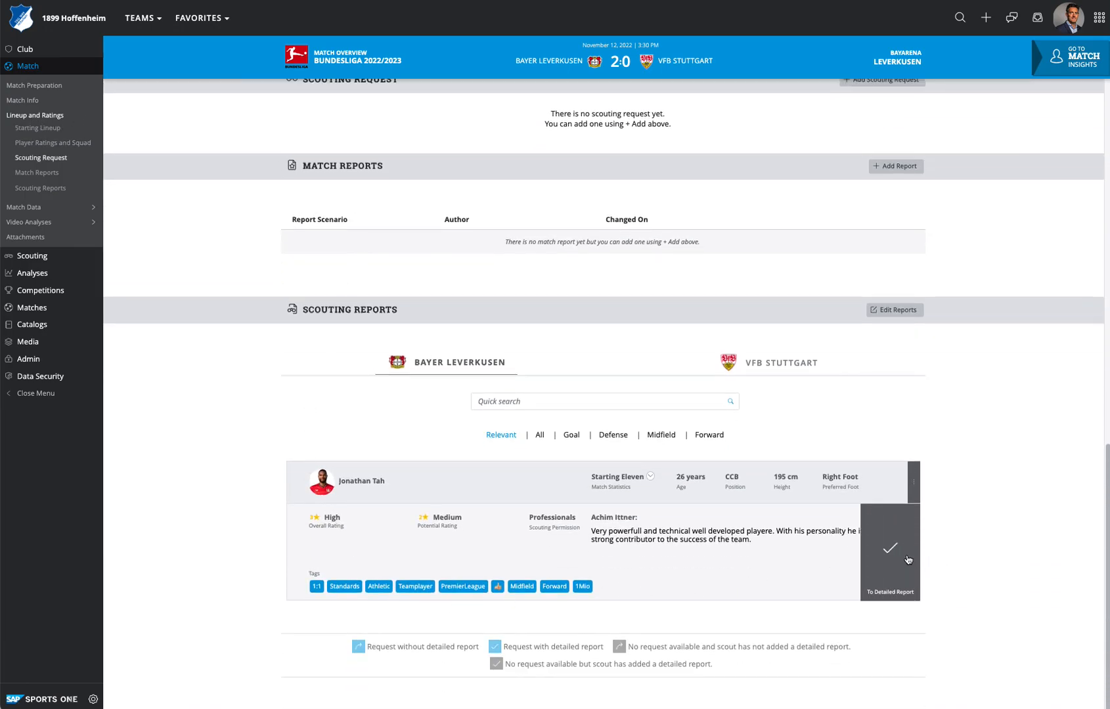
left_click(891, 556)
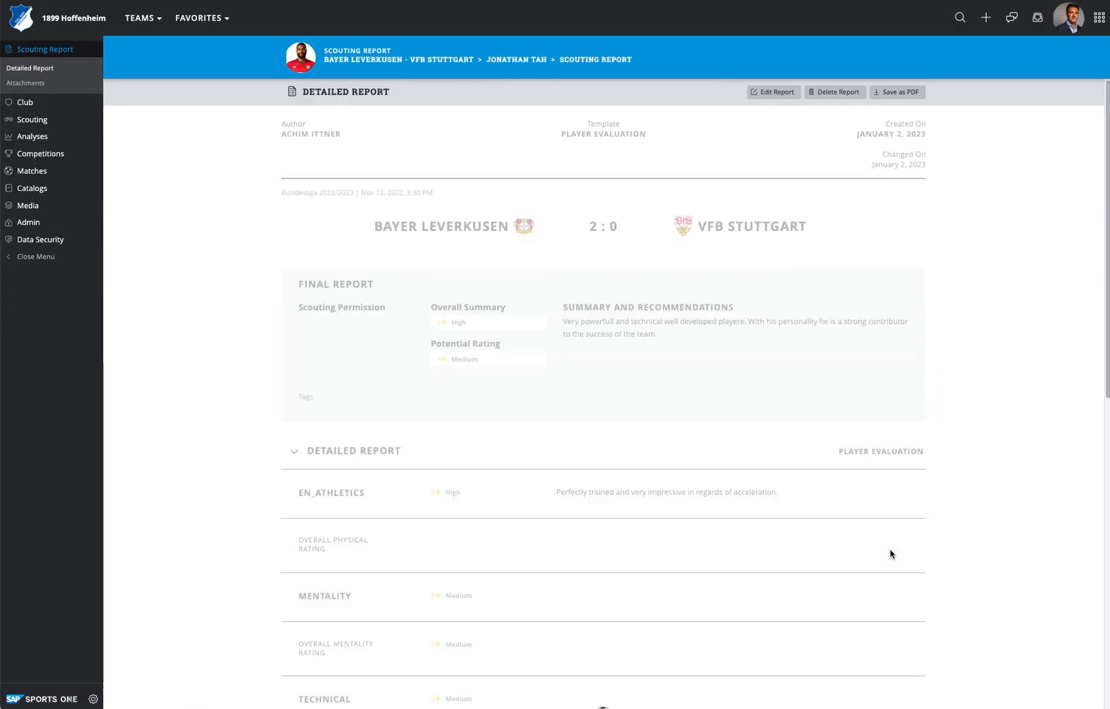
Start editing the scouting report and remove the Forward tag.
left_click(775, 92)
left_click(590, 207)
left_click(590, 206)
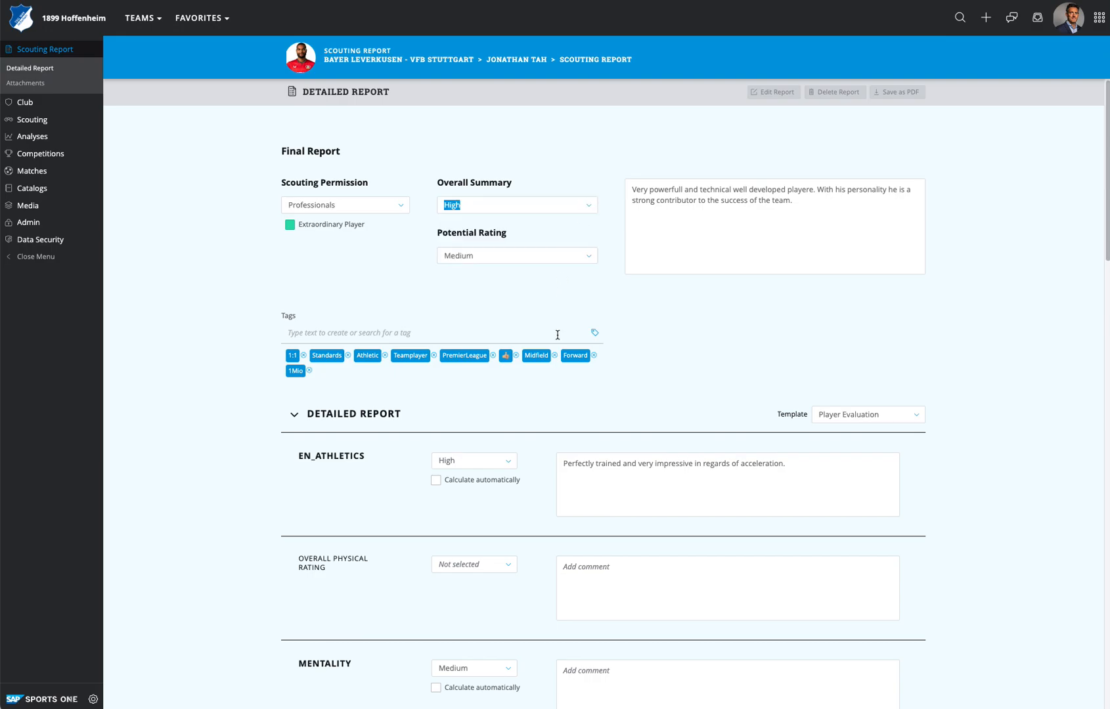
left_click(594, 355)
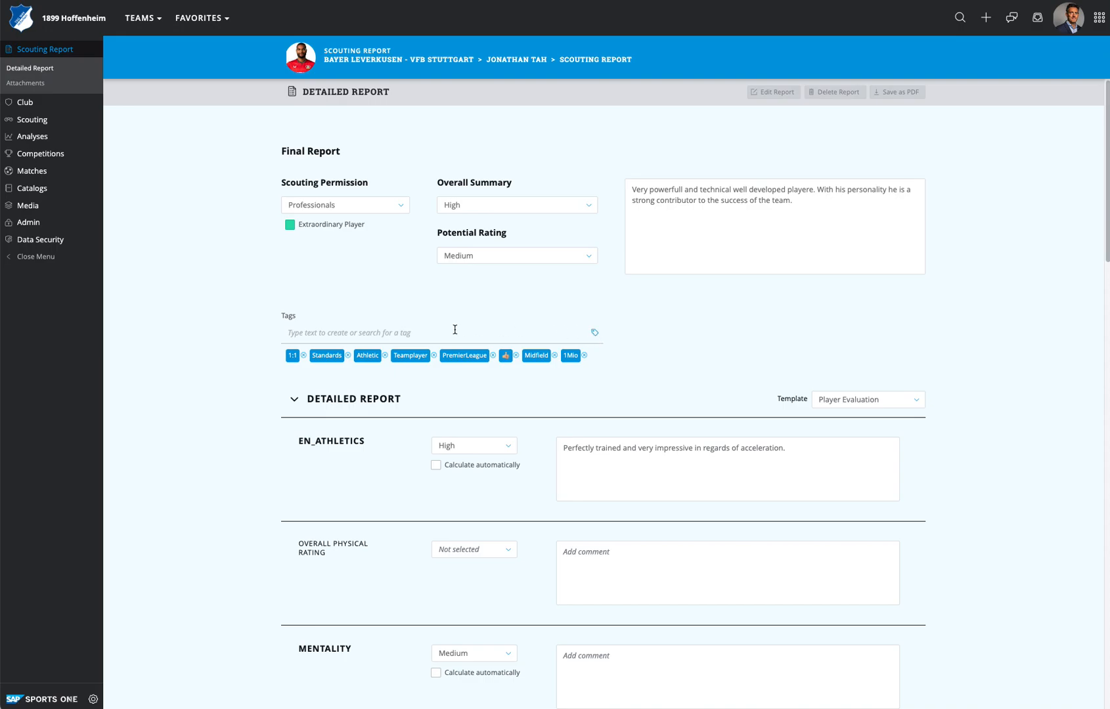
Reset the EN_Athletics rating to Not selected, trying out its automatic calculation option.
scroll(444, 468, "down", 1)
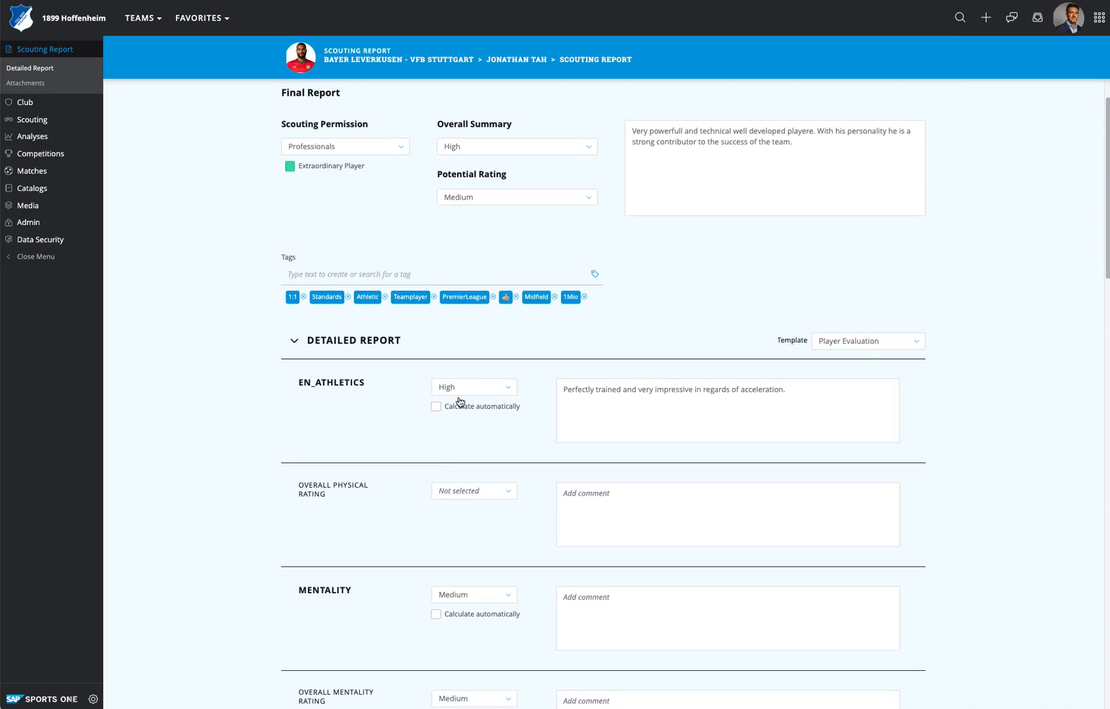
left_click(510, 390)
left_click(478, 430)
left_click(436, 406)
Review the mentality, technical, tactics and personality categories of the Player Evaluation template, then return to the report's final summary.
scroll(639, 446, "down", 3)
scroll(641, 444, "down", 5)
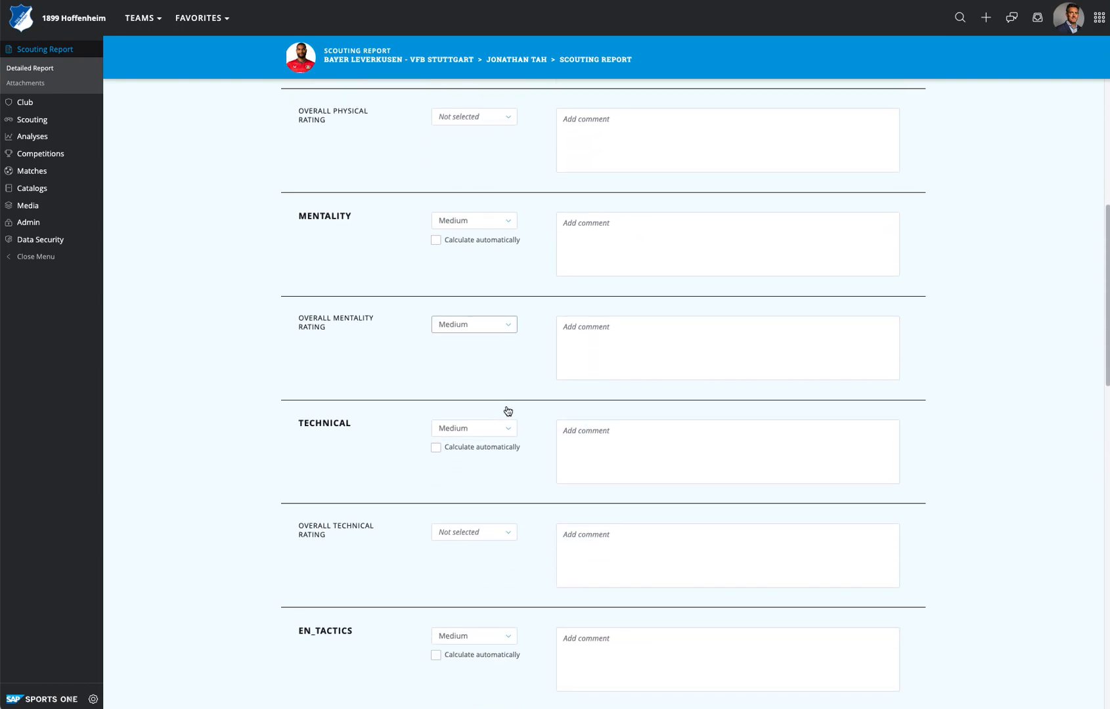
scroll(418, 453, "down", 5)
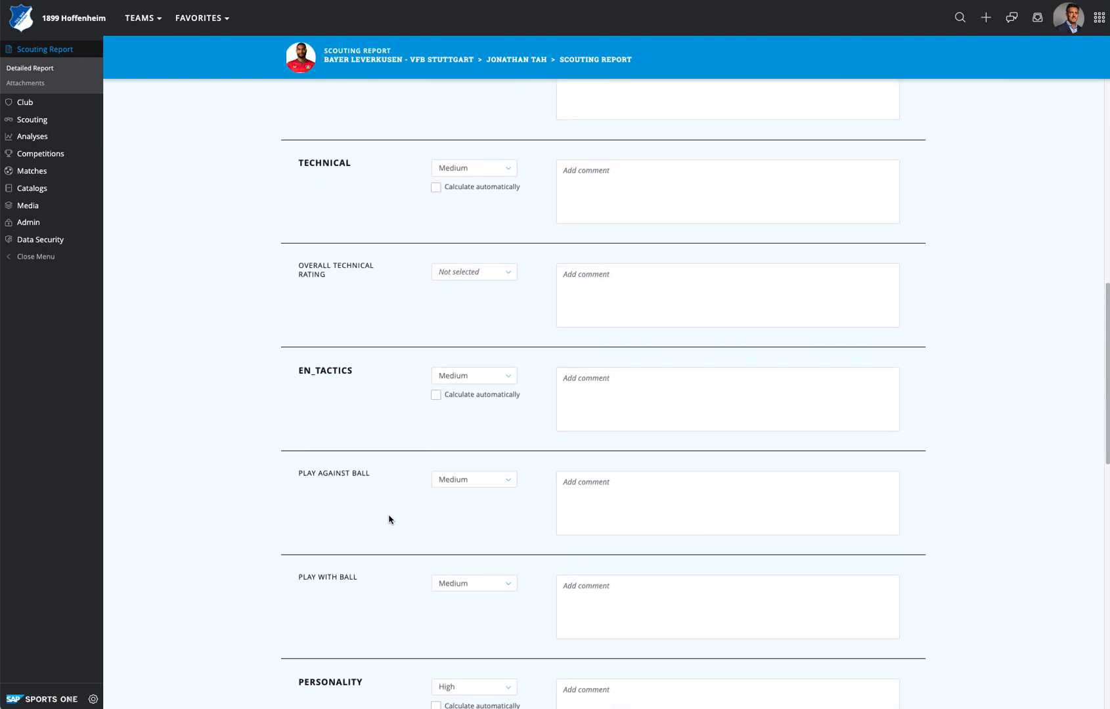
scroll(390, 517, "down", 1)
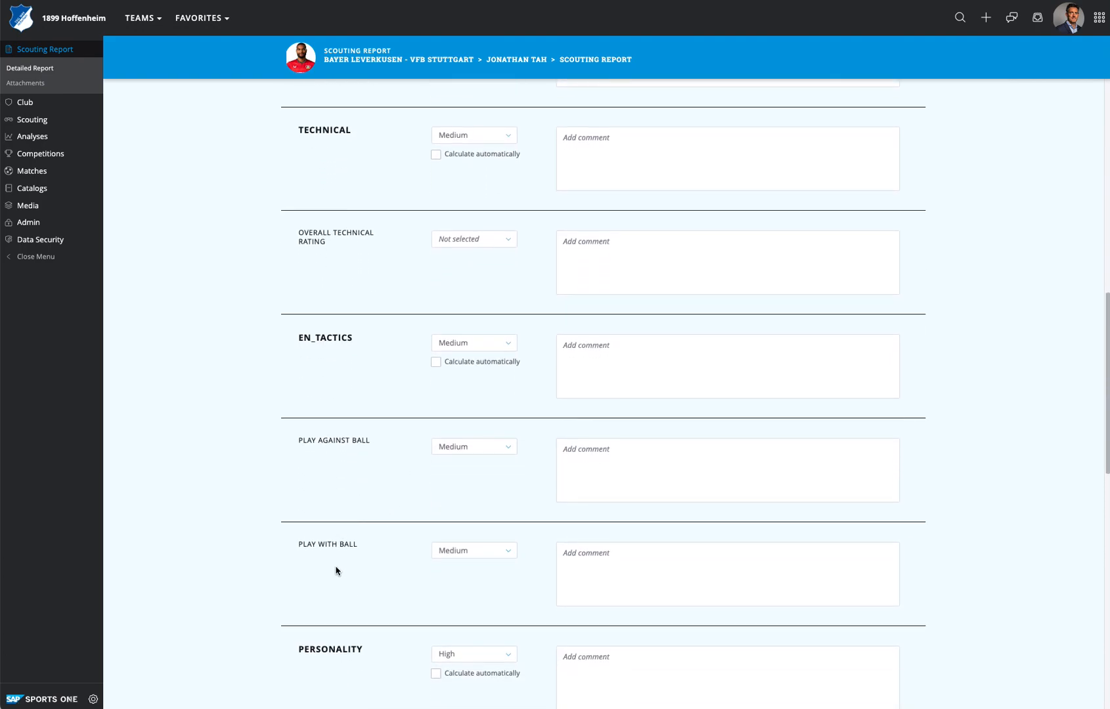
scroll(336, 571, "up", 14)
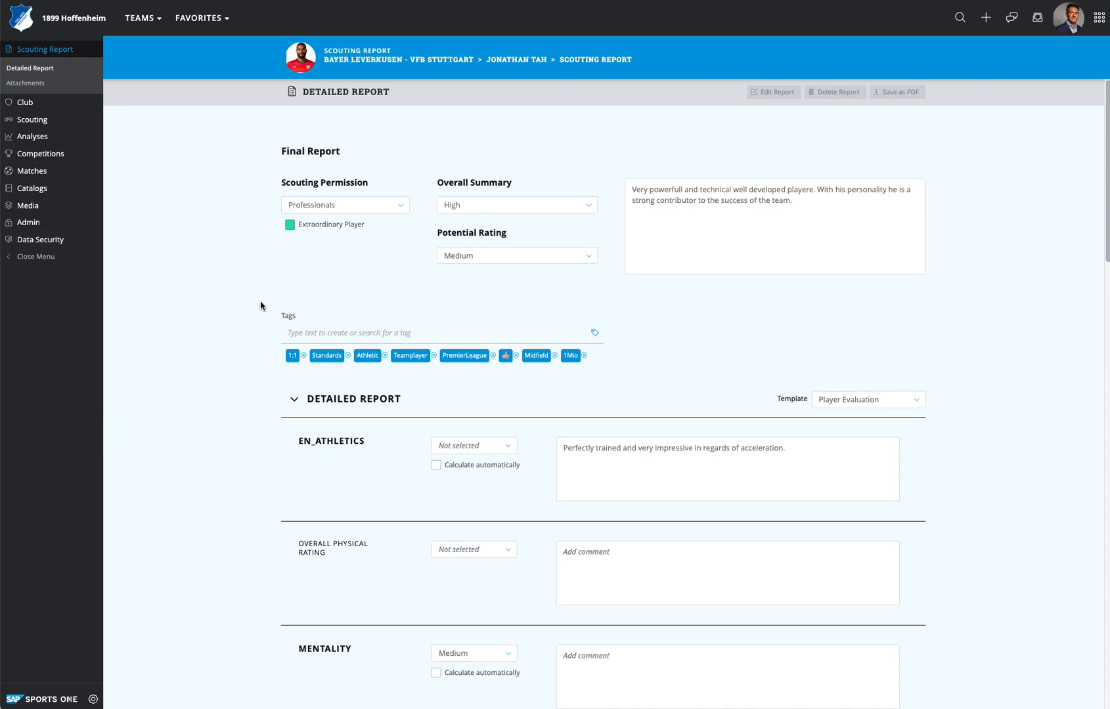
Open the SAP Sports One User Guide from the application help under the Help Portal's usage documentation.
left_click(1072, 26)
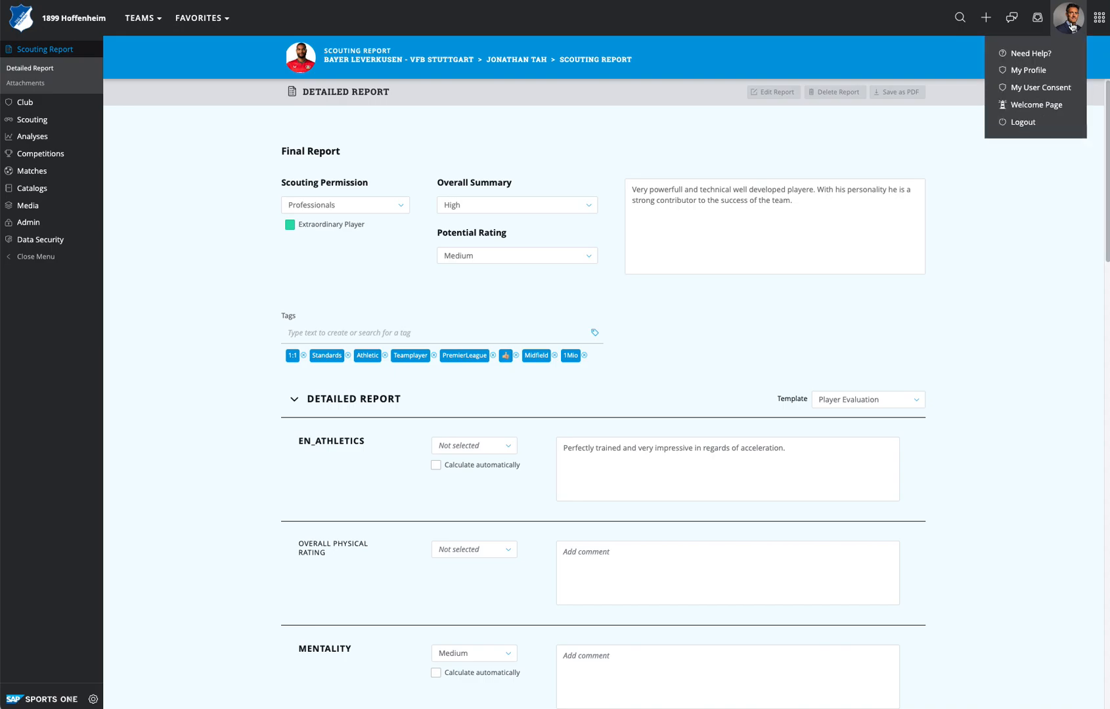
left_click(1024, 55)
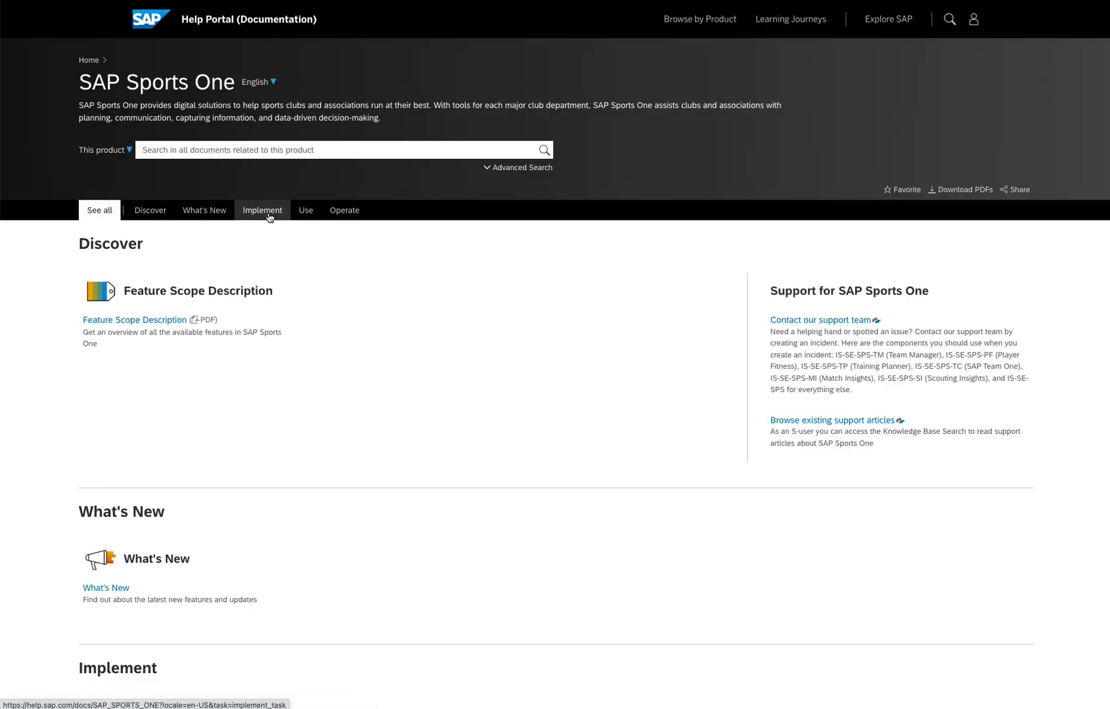
left_click(304, 213)
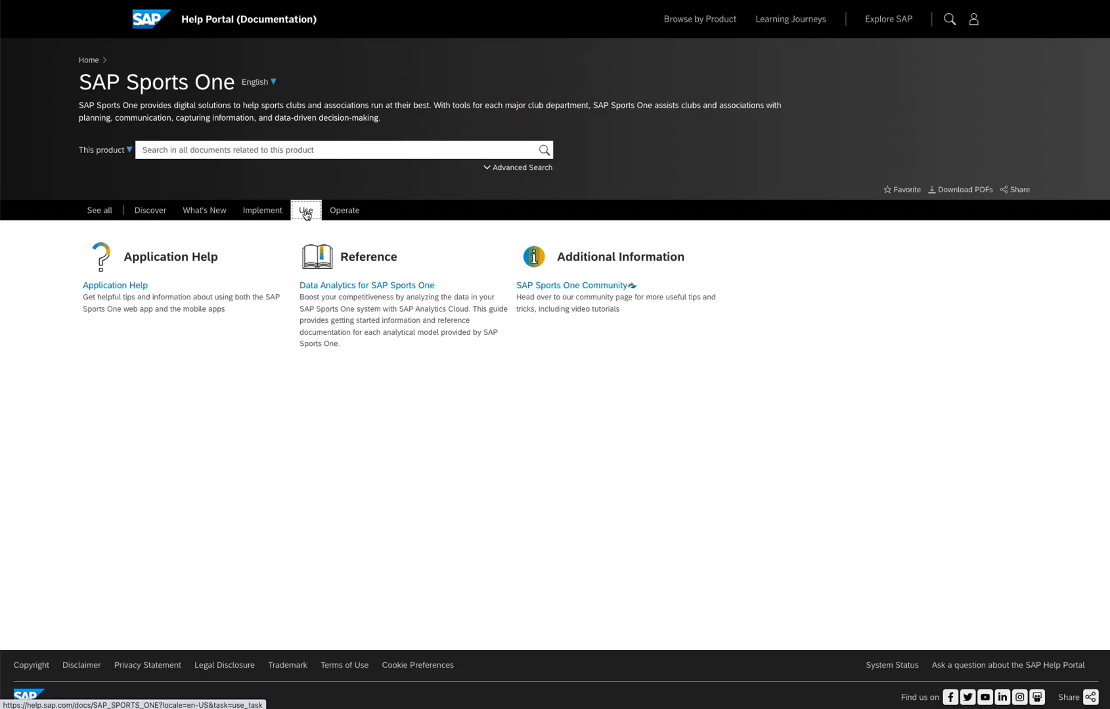
left_click(97, 288)
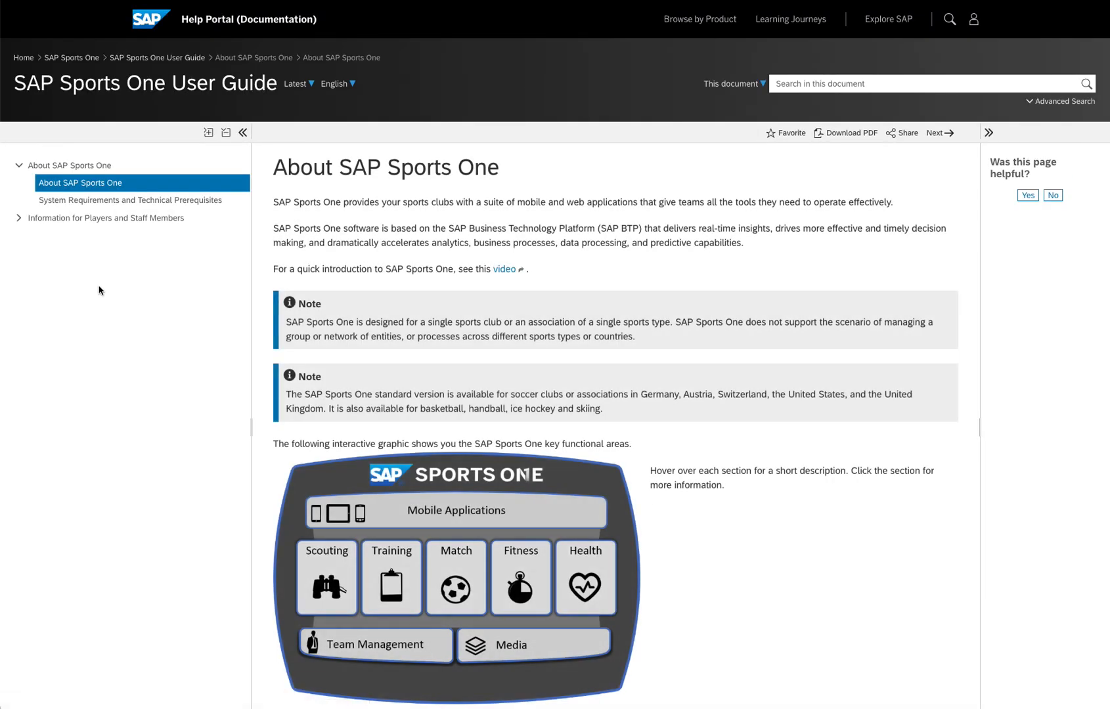
Read the topic Using Templates to Evaluate Players in the guide's Team Management chapter on evaluating players.
left_click(19, 220)
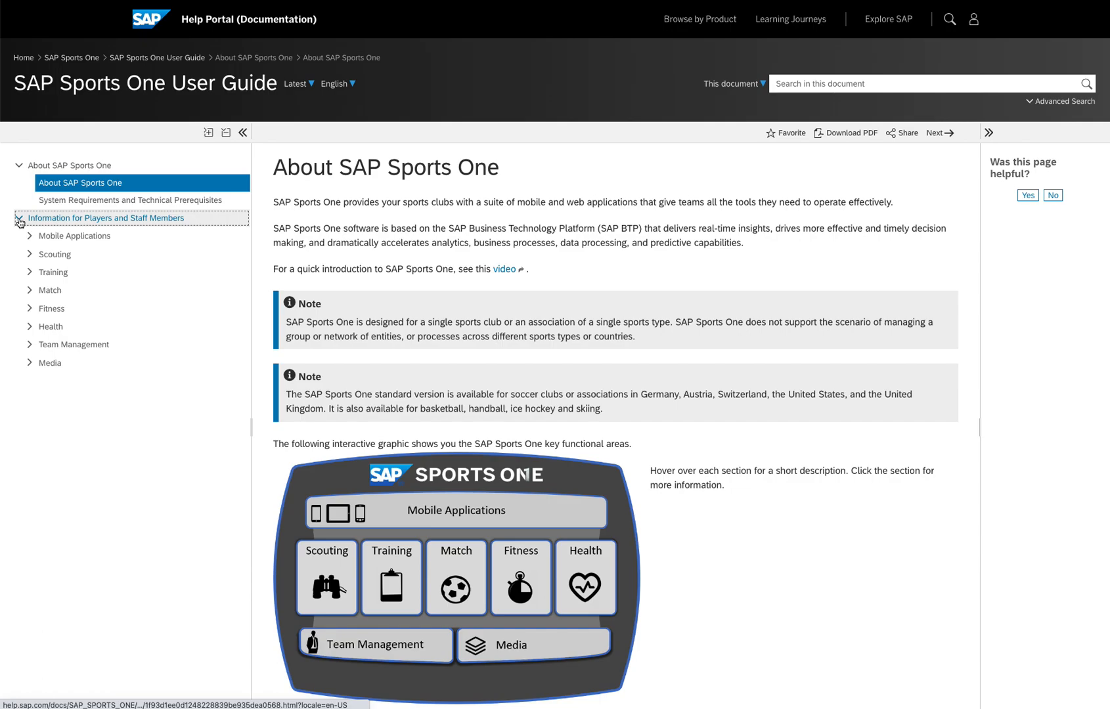
left_click(29, 345)
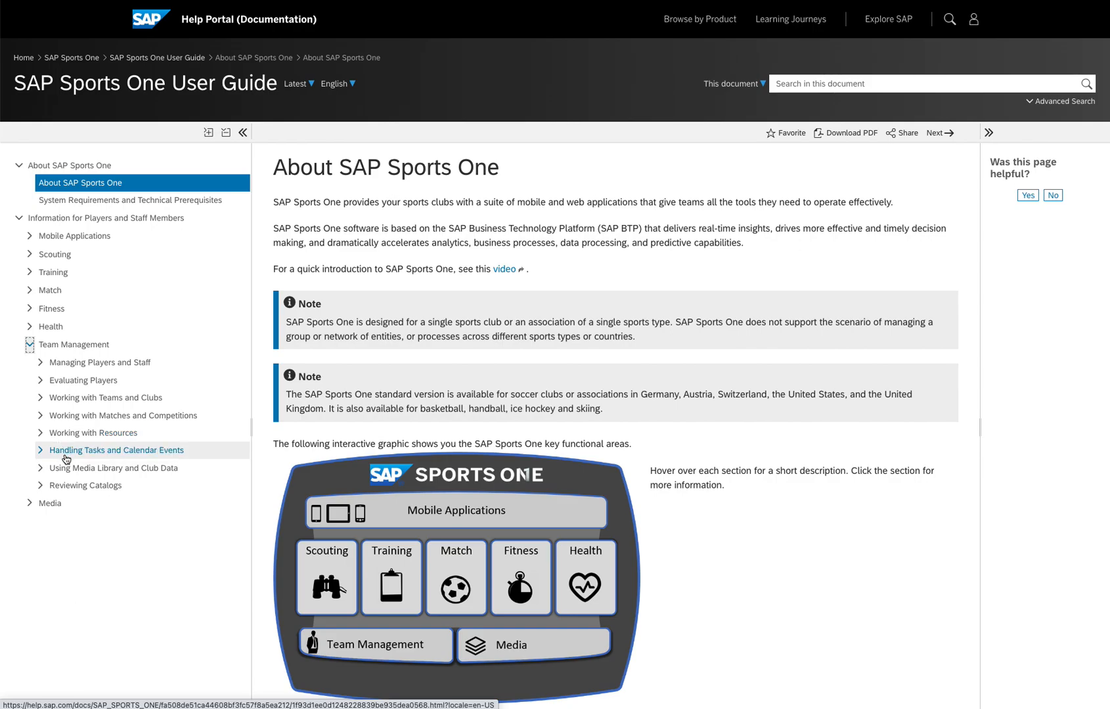
left_click(42, 382)
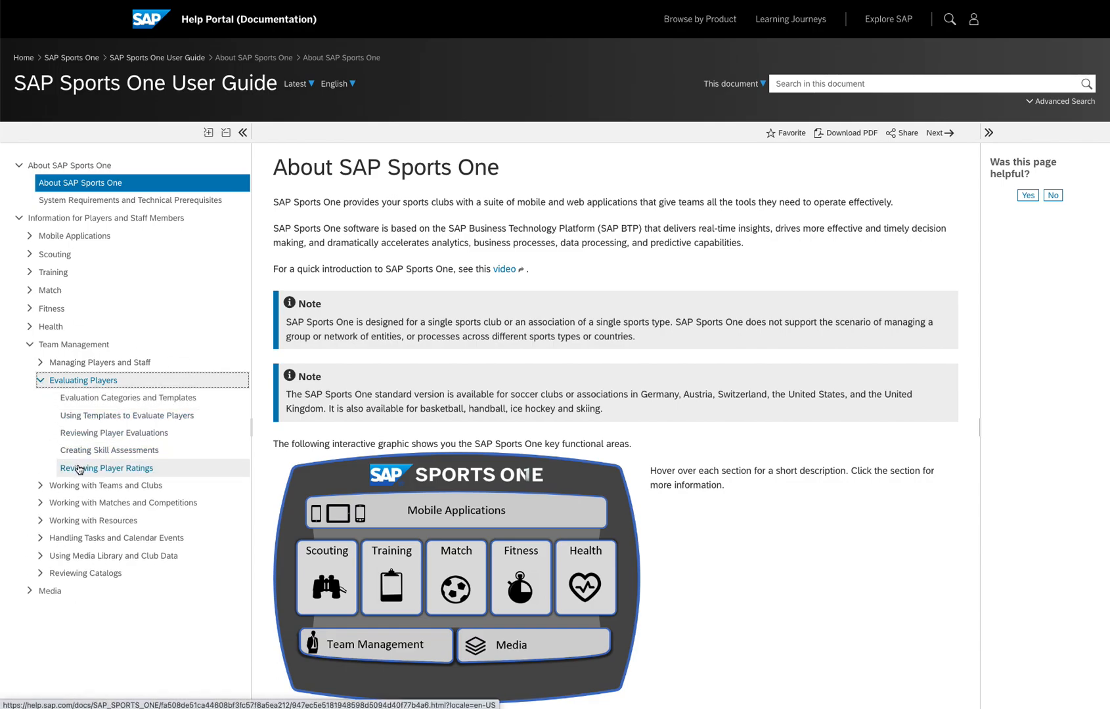
left_click(83, 417)
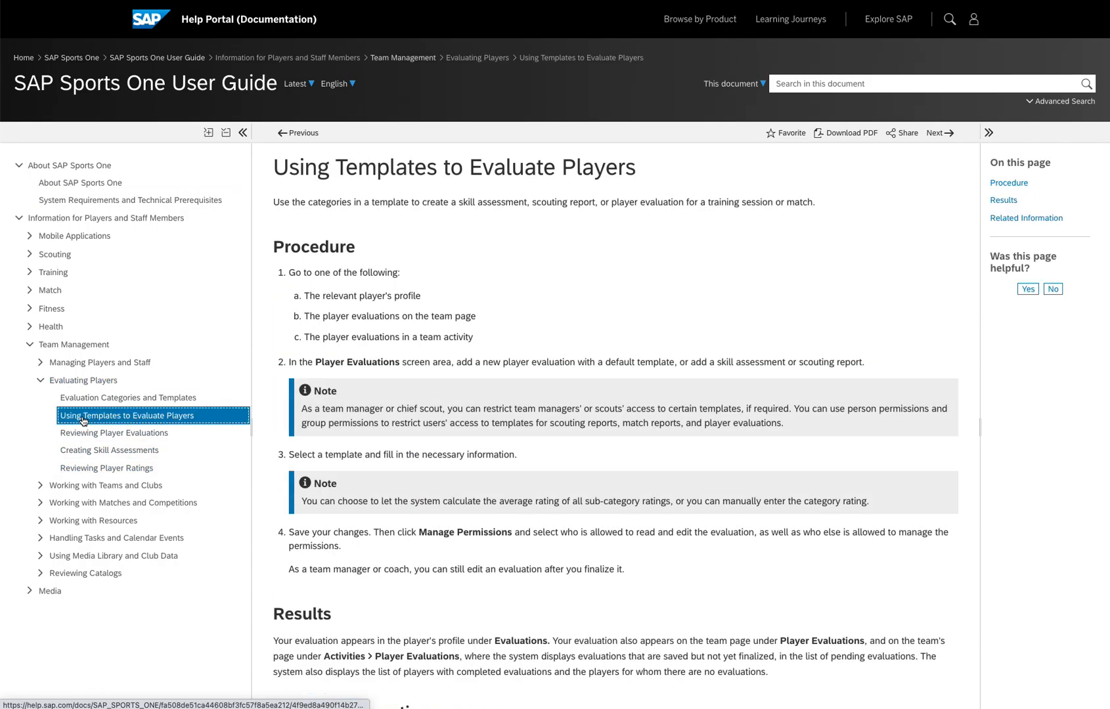
scroll(533, 455, "down", 3)
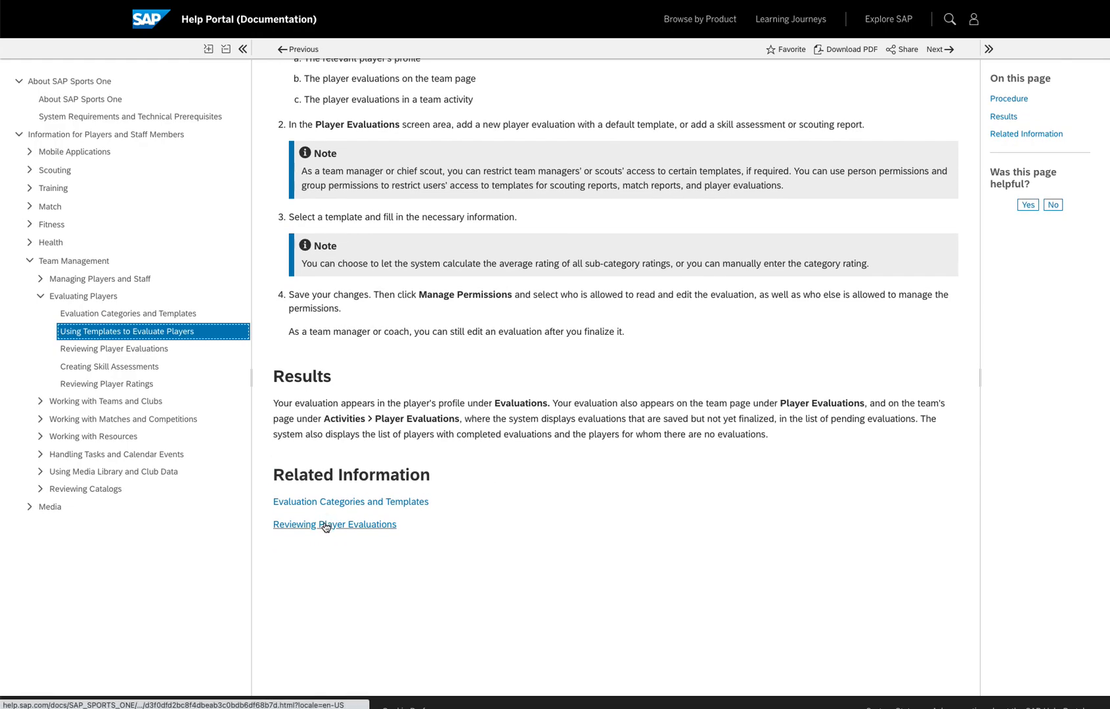
mouse_move(325, 527)
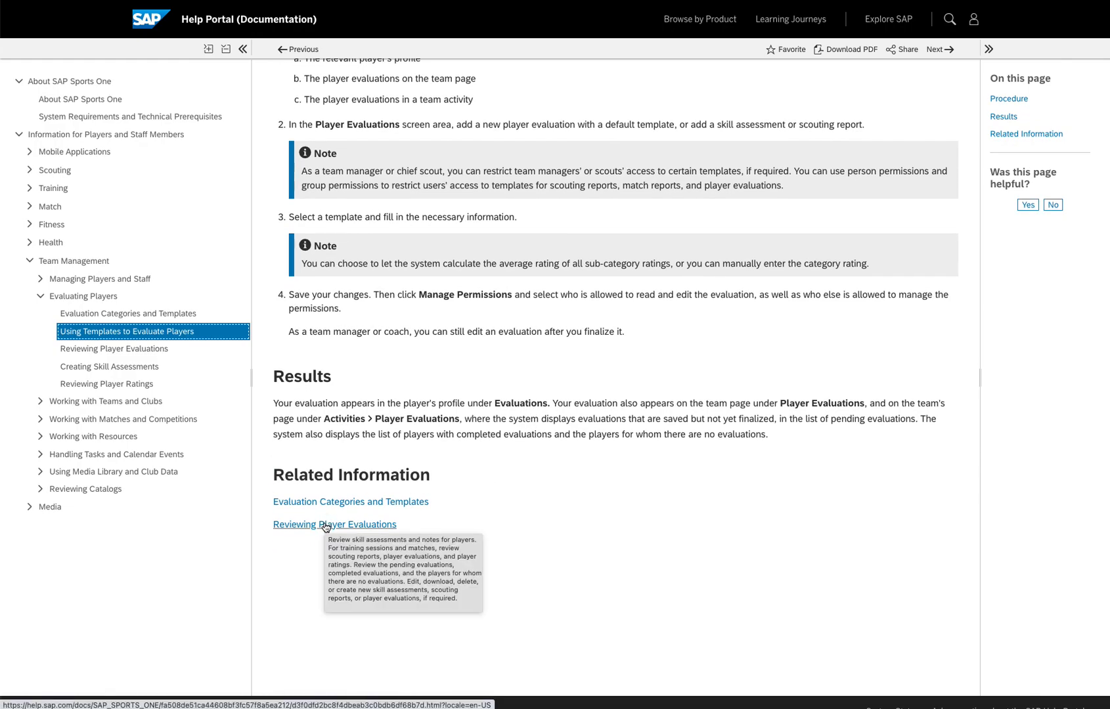
Consult Evaluation Categories and Templates under Reviewing Catalogs and follow its related topic Creating Templates.
left_click(41, 490)
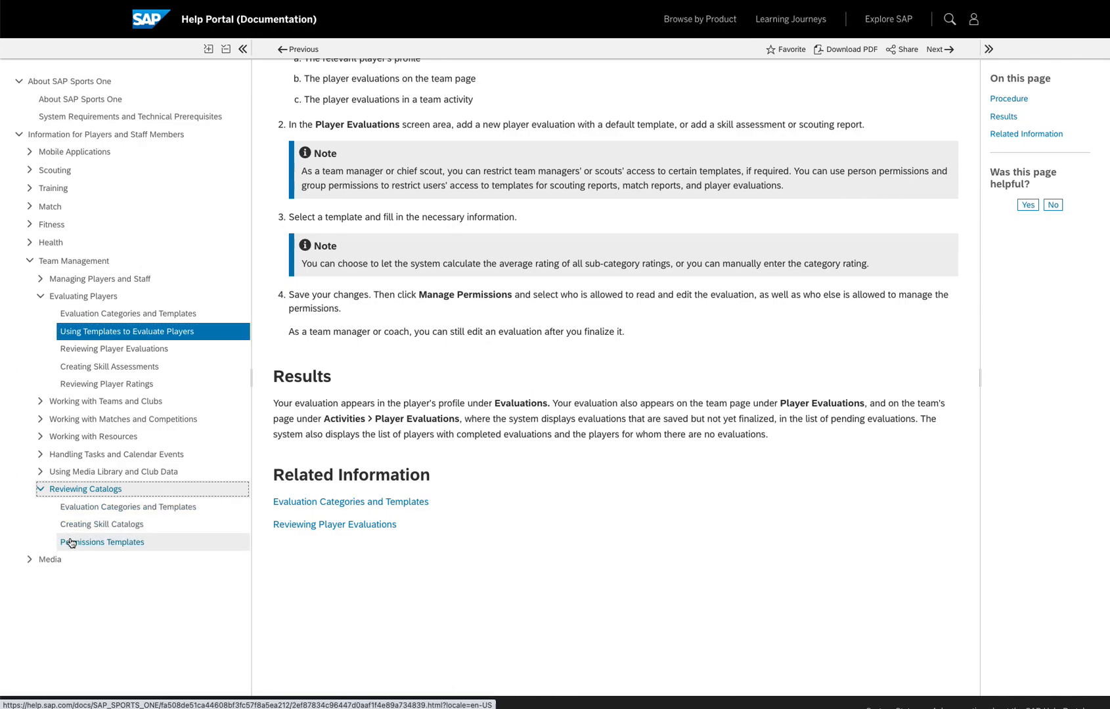
left_click(71, 507)
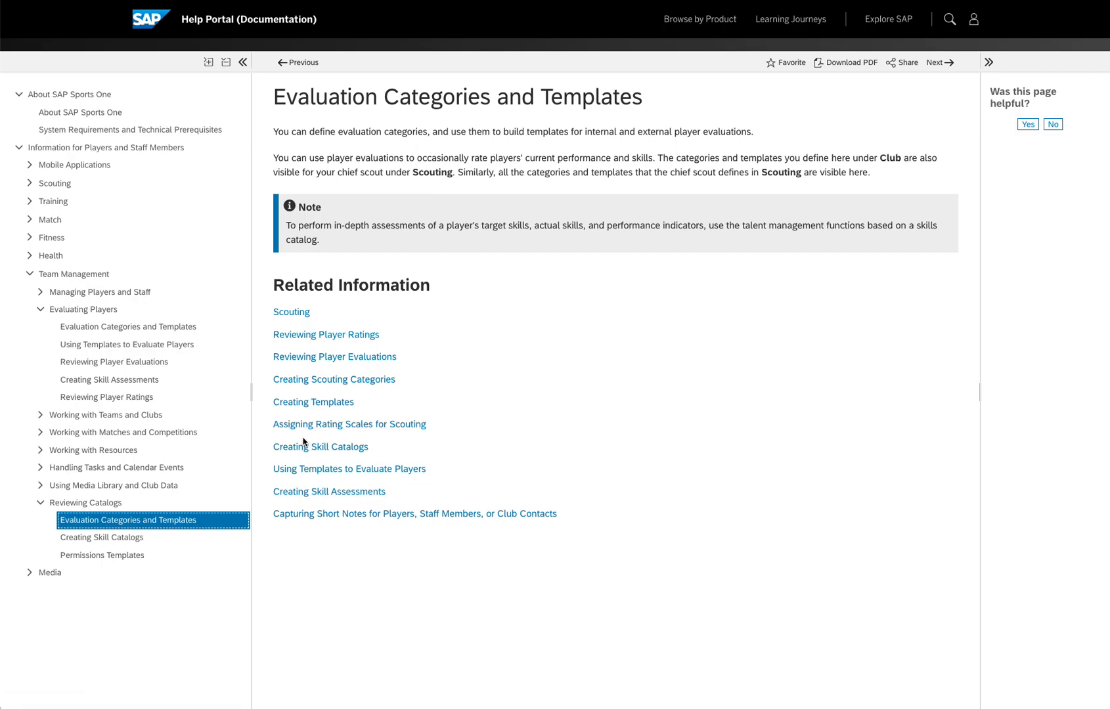
left_click(296, 405)
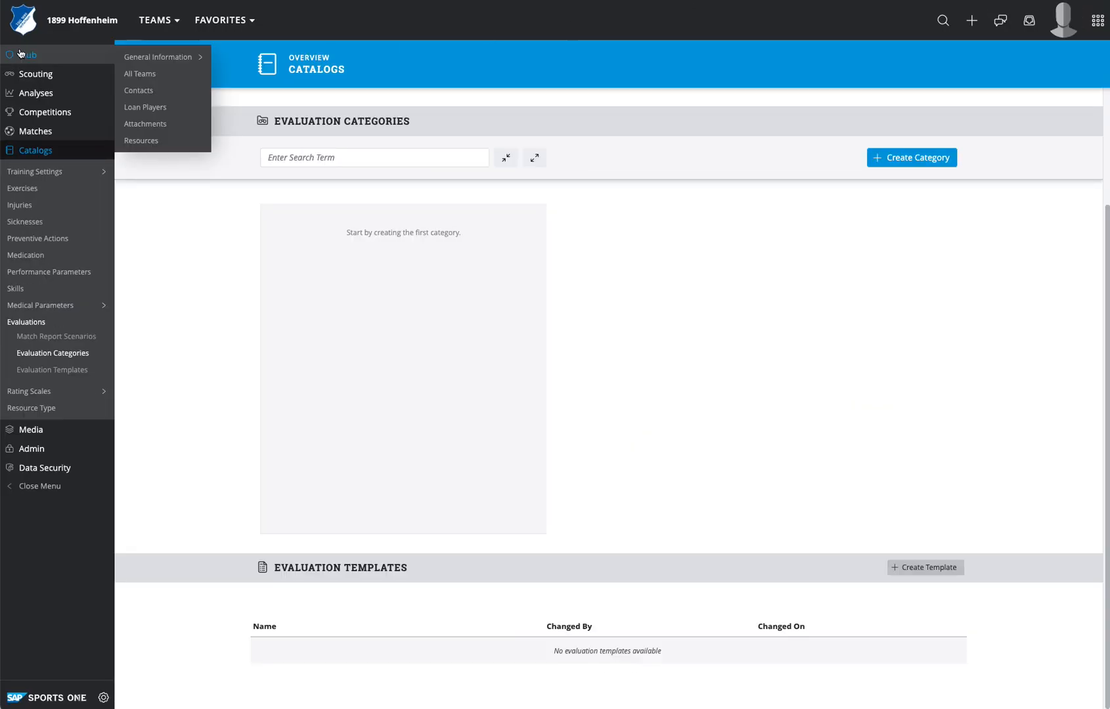
Go from the 1899 Hoffenheim home page to the Evaluation Categories section of the evaluation catalogs.
left_click(75, 25)
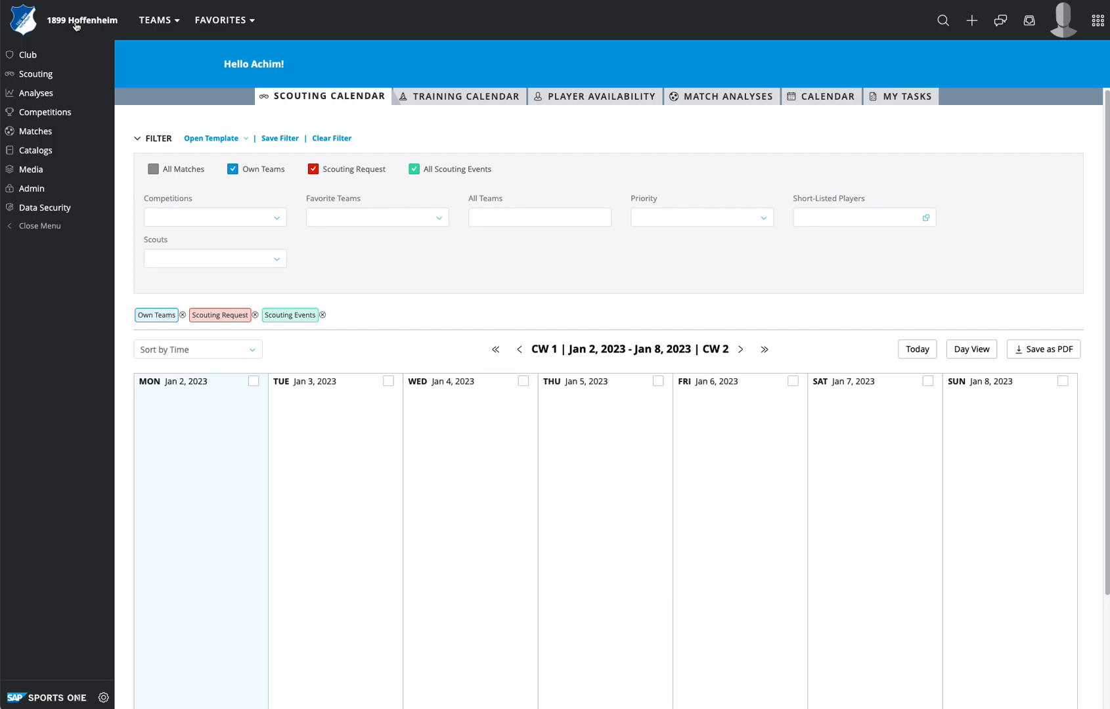
mouse_move(22, 156)
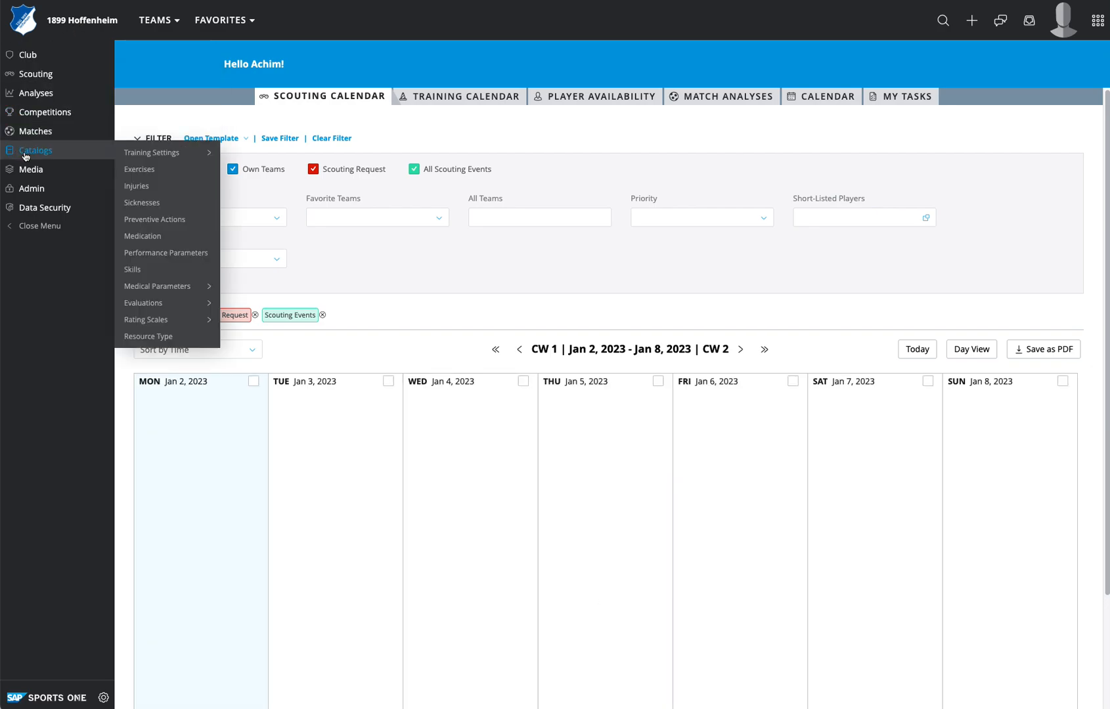
mouse_move(139, 319)
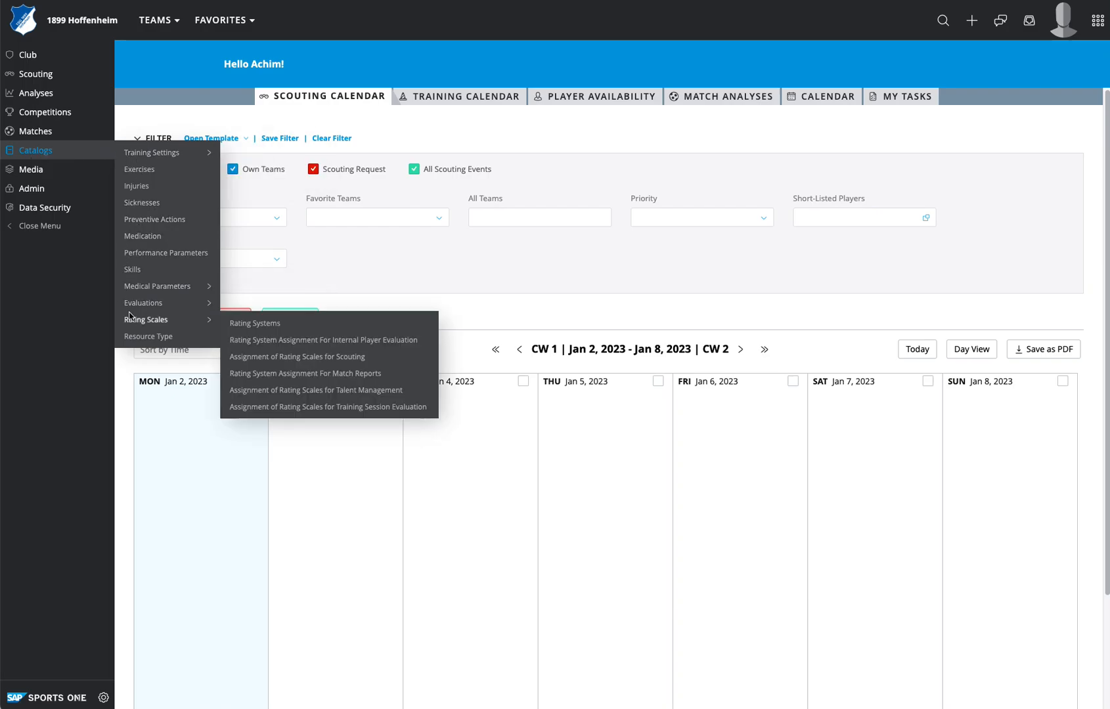
left_click(141, 304)
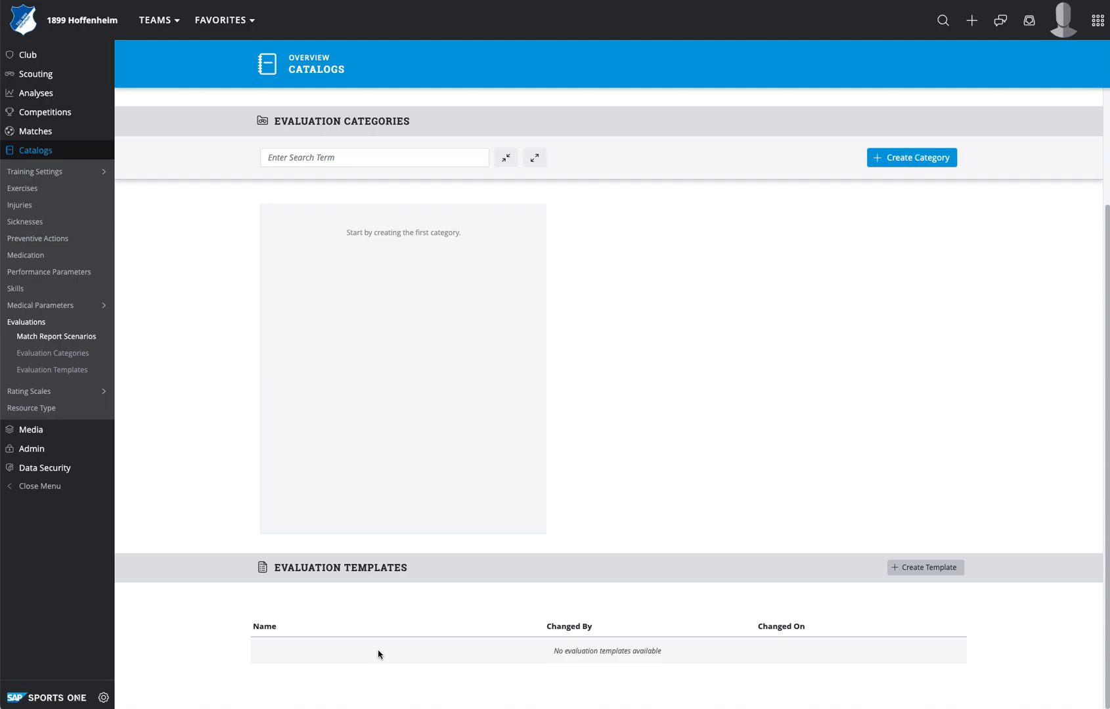
left_click(61, 355)
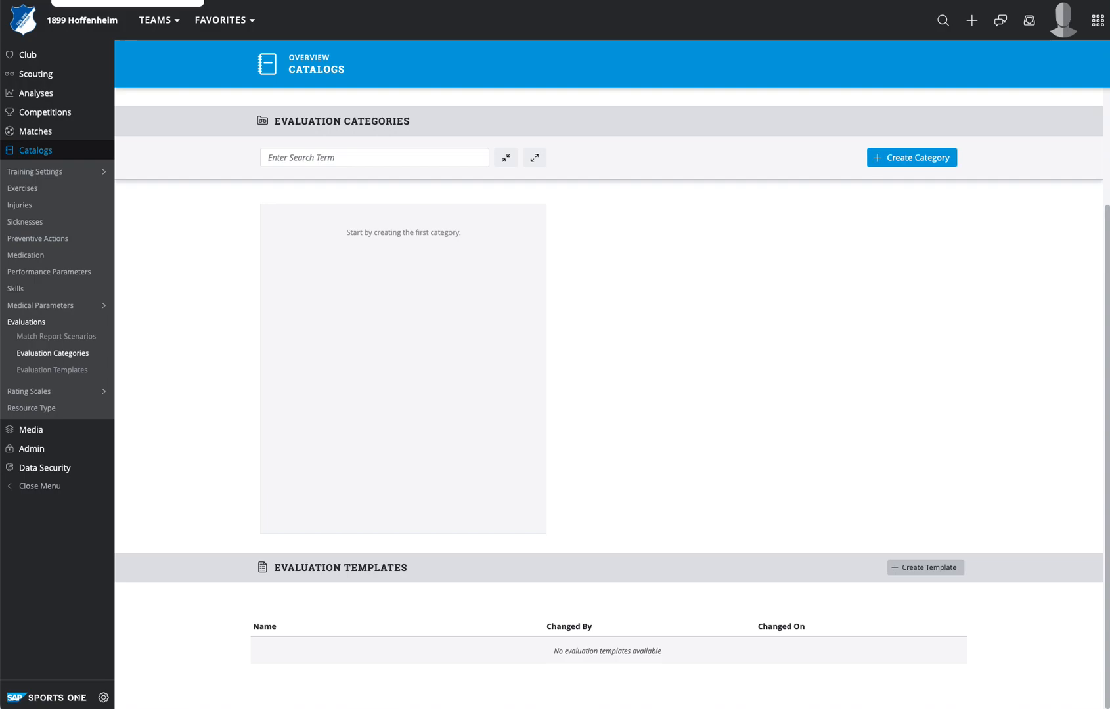
Check the rating categories and subcategories in the scouting report PDF.
left_click(157, 1)
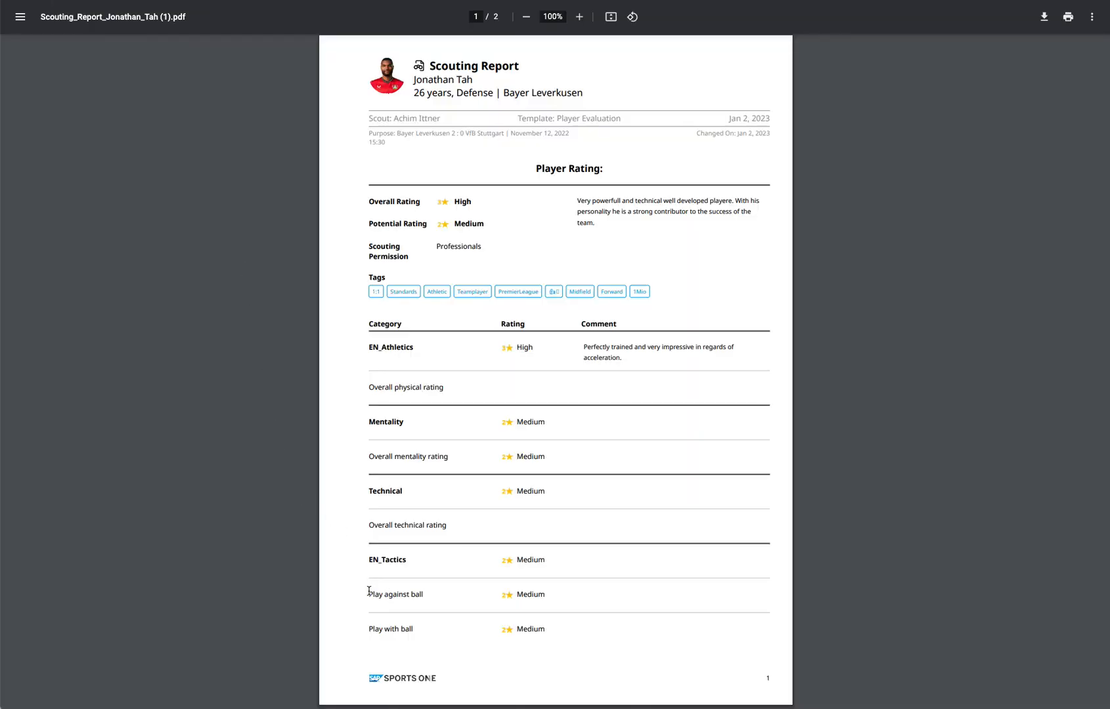
left_click_drag(384, 629, 404, 629)
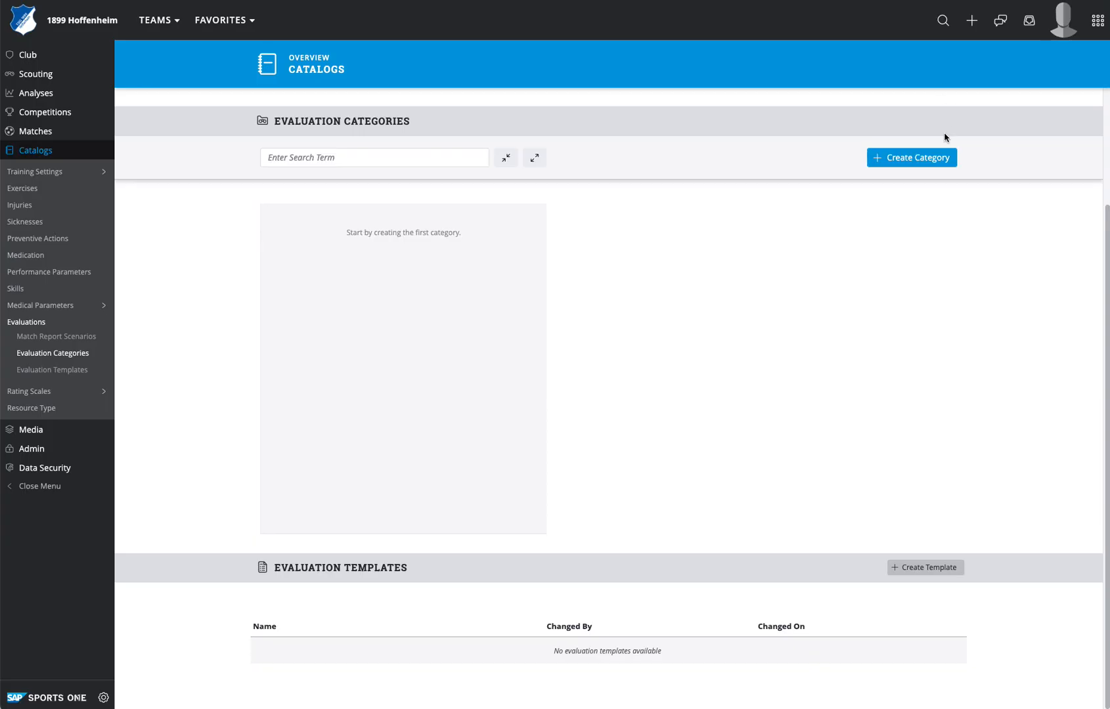
Create the evaluation category Athletics / Athletik with the description "Describes the summary of the athletic constitution of the evaluated / scouted player.".
left_click(898, 160)
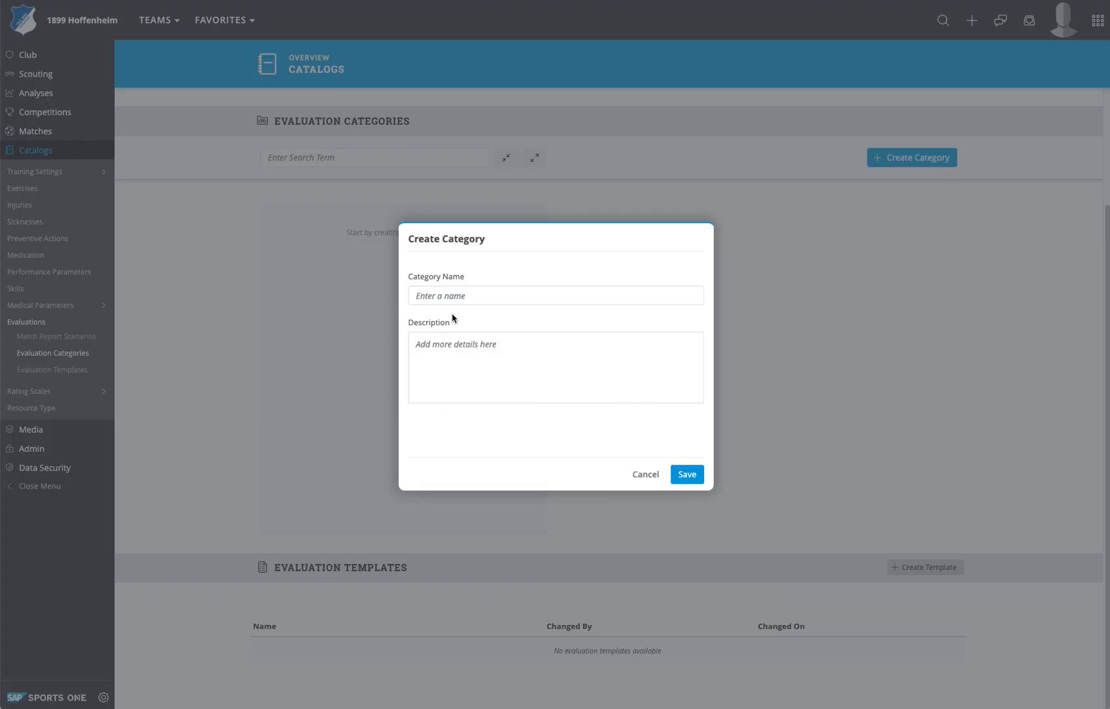
type("Athletics")
left_click(432, 358)
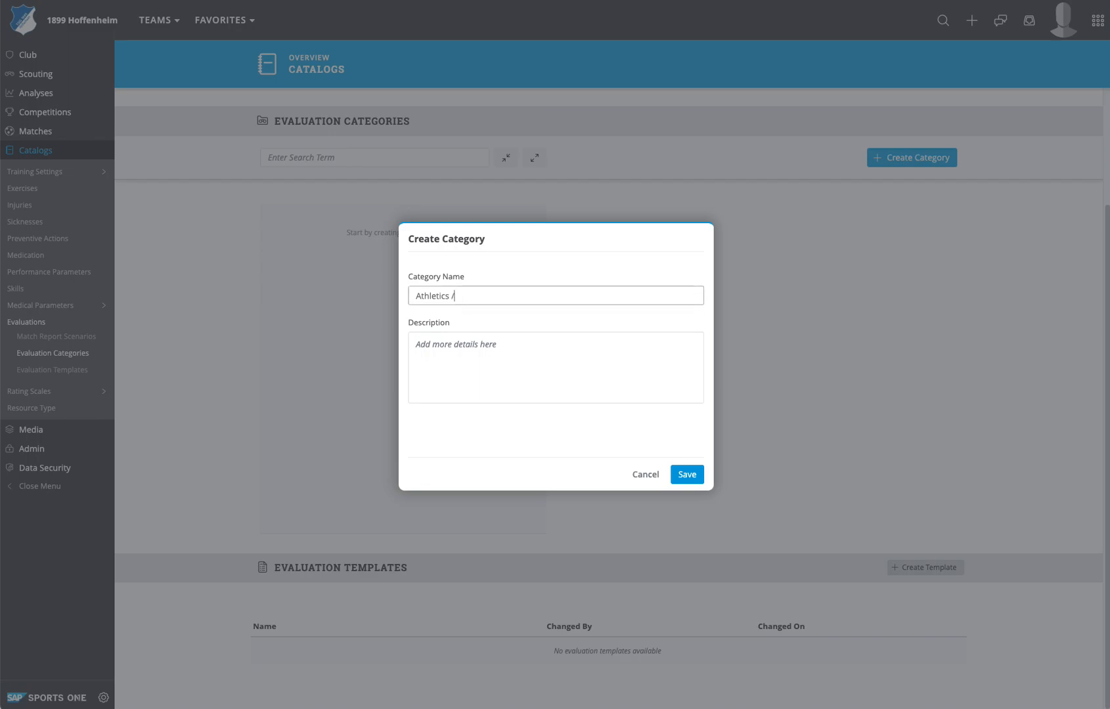
type("thletik")
left_click(467, 355)
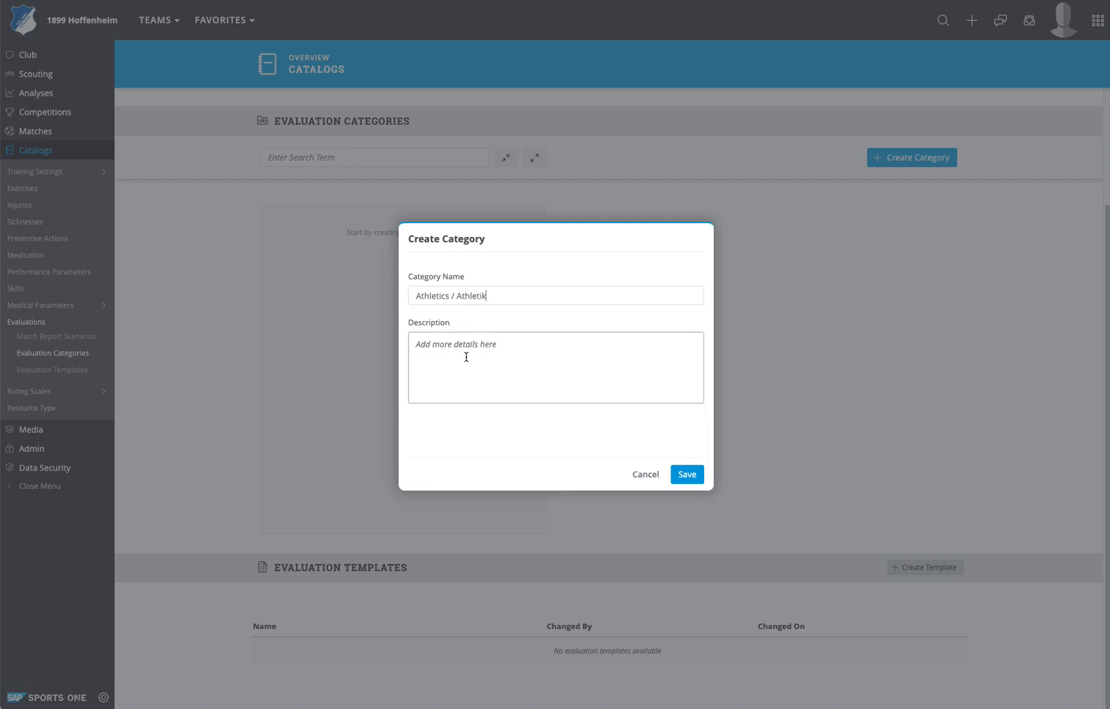
type("Desribes the summary of the athletic constitut")
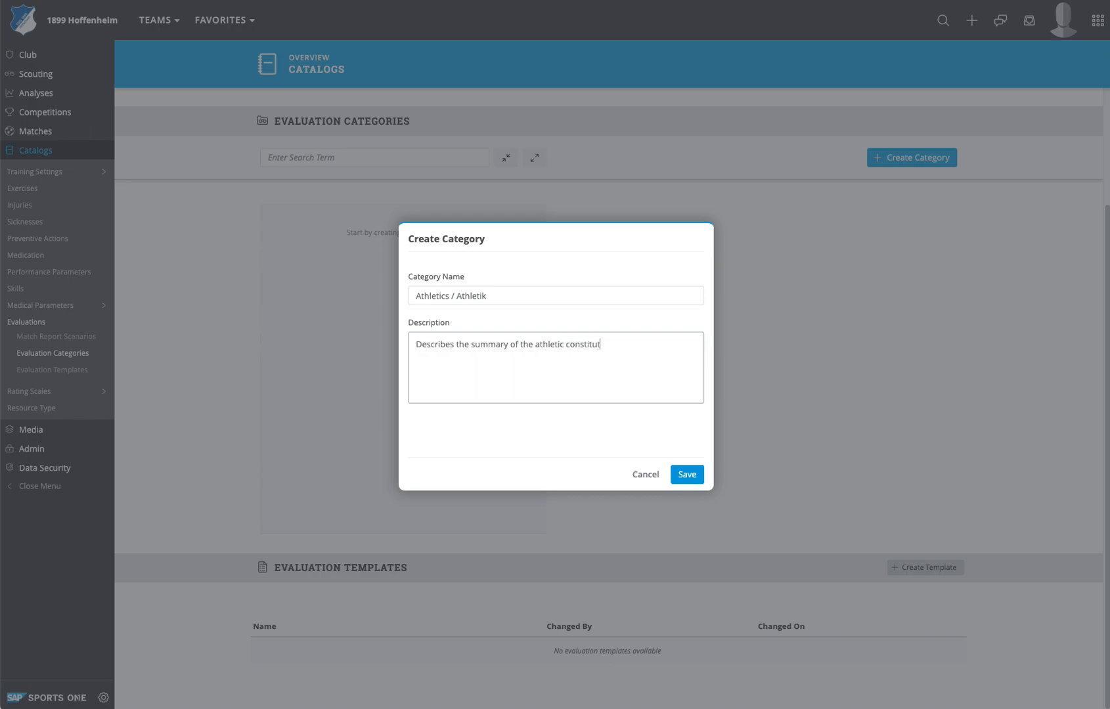
type("ion of the evaluated / scouted player.")
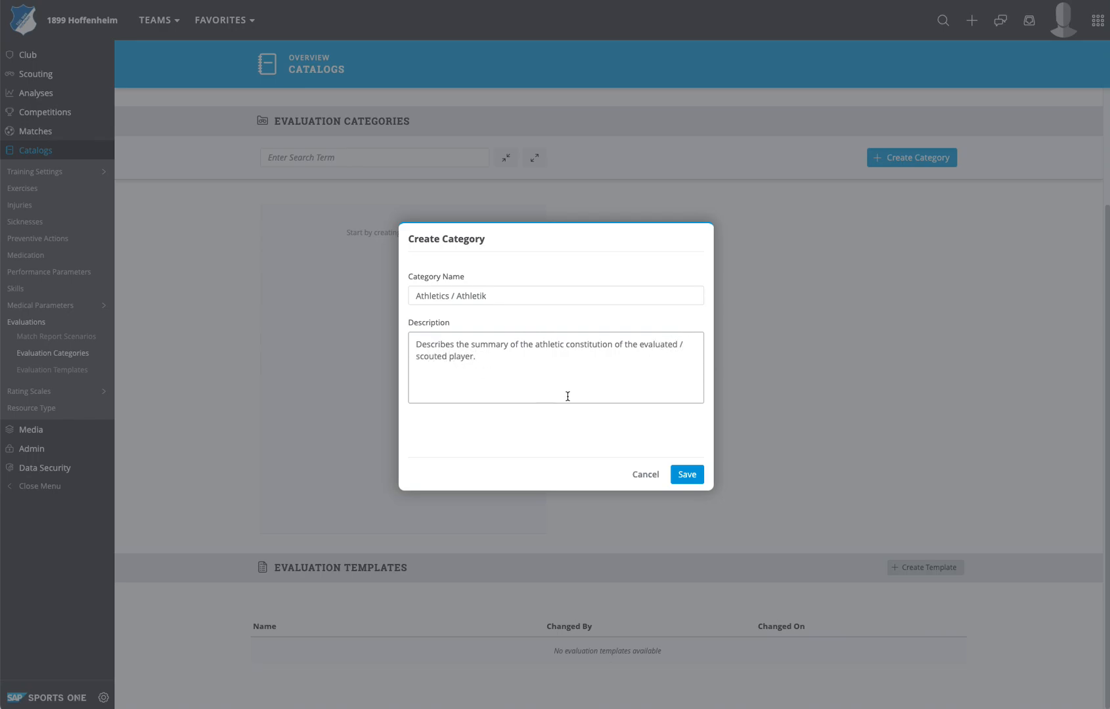
left_click(695, 479)
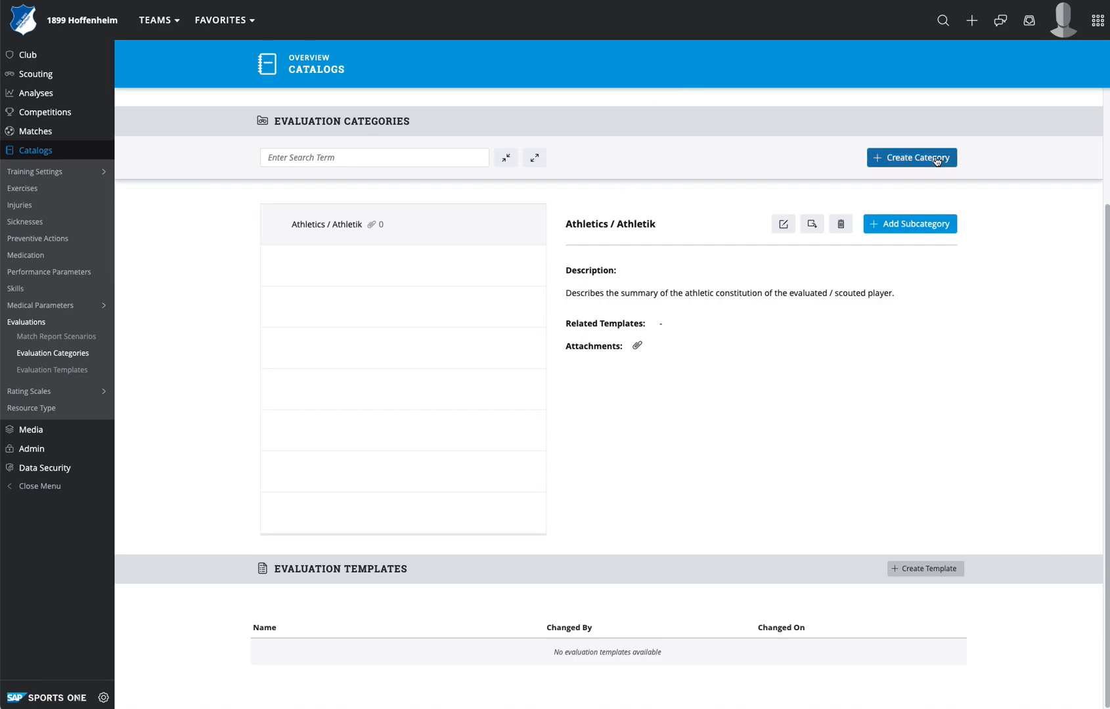
Create the evaluation category Tactics / Taktik with the description "Overvall assessment for the category tactics".
left_click(933, 158)
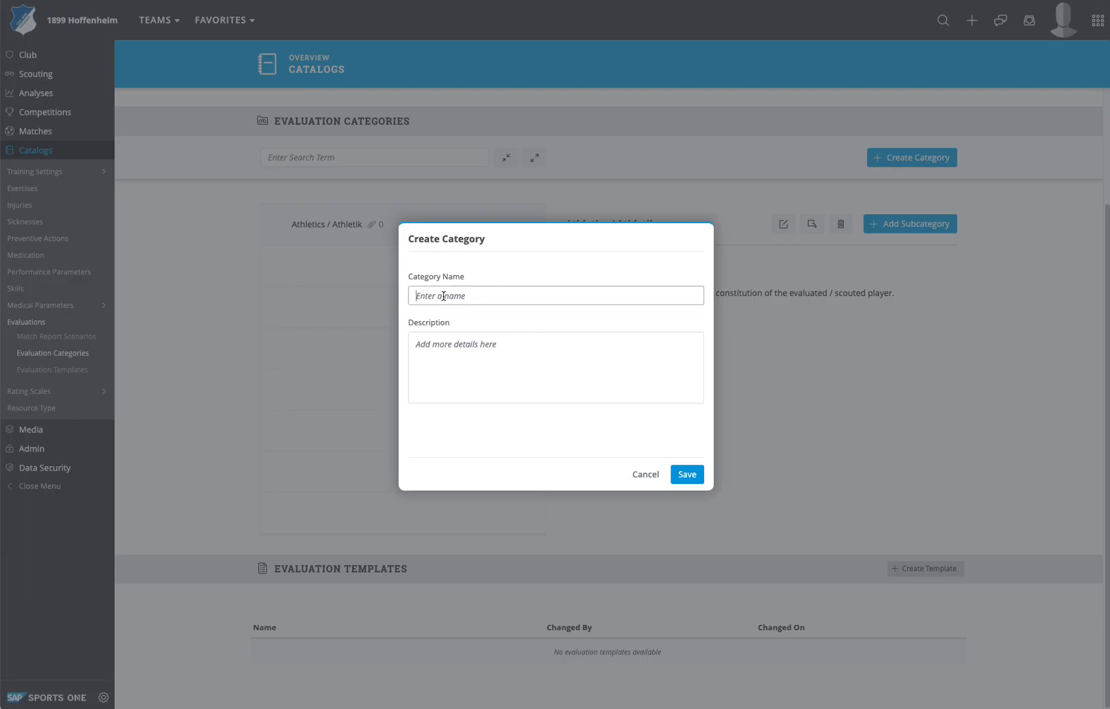
type("Rxr")
key("BackSpace")
key("BackSpace")
key("BackSpace")
type("Rxr")
key("BackSpace")
type("Tactcis / TaktOver")
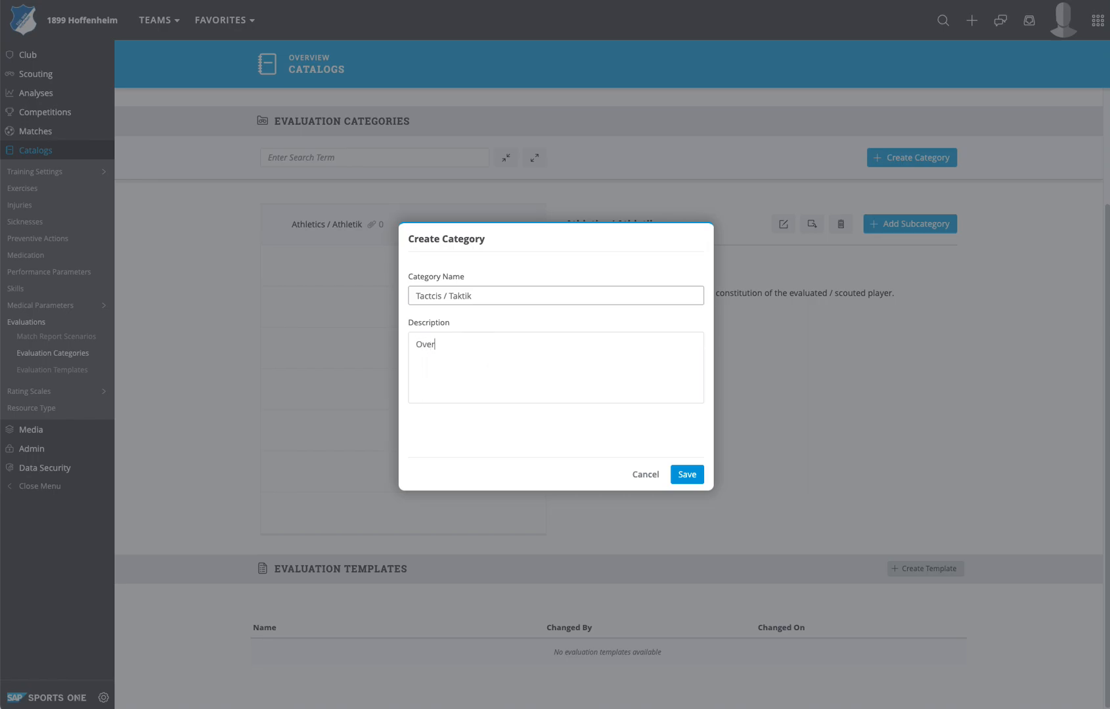
type("vall assessment for the category")
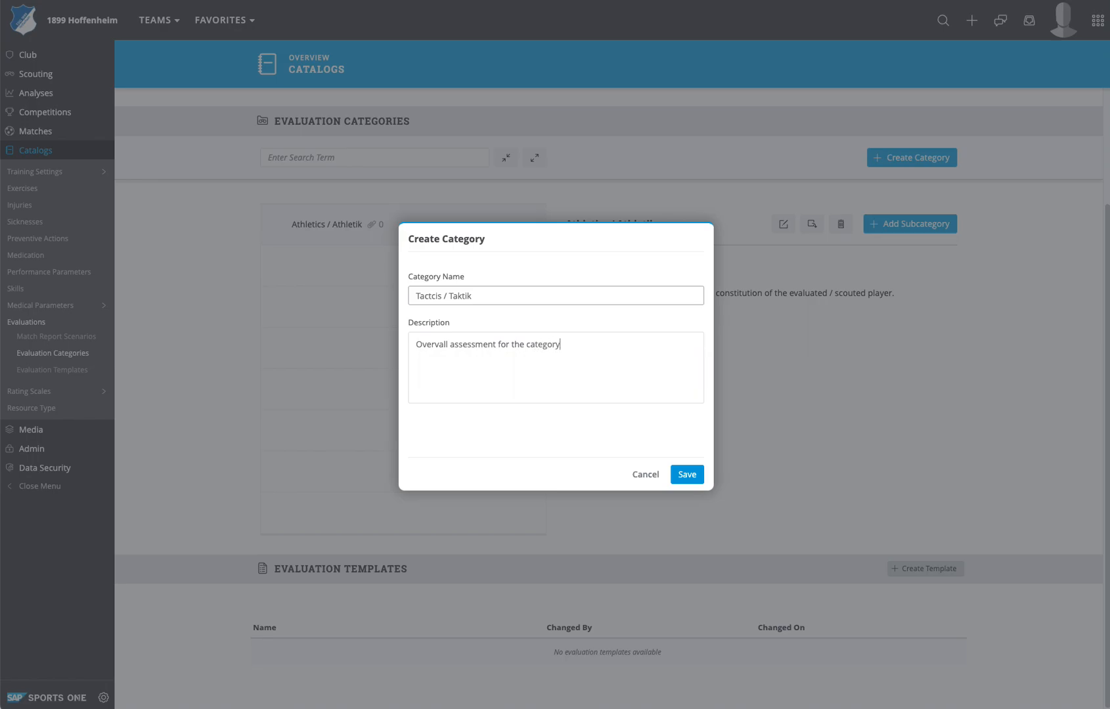
type(" tactics")
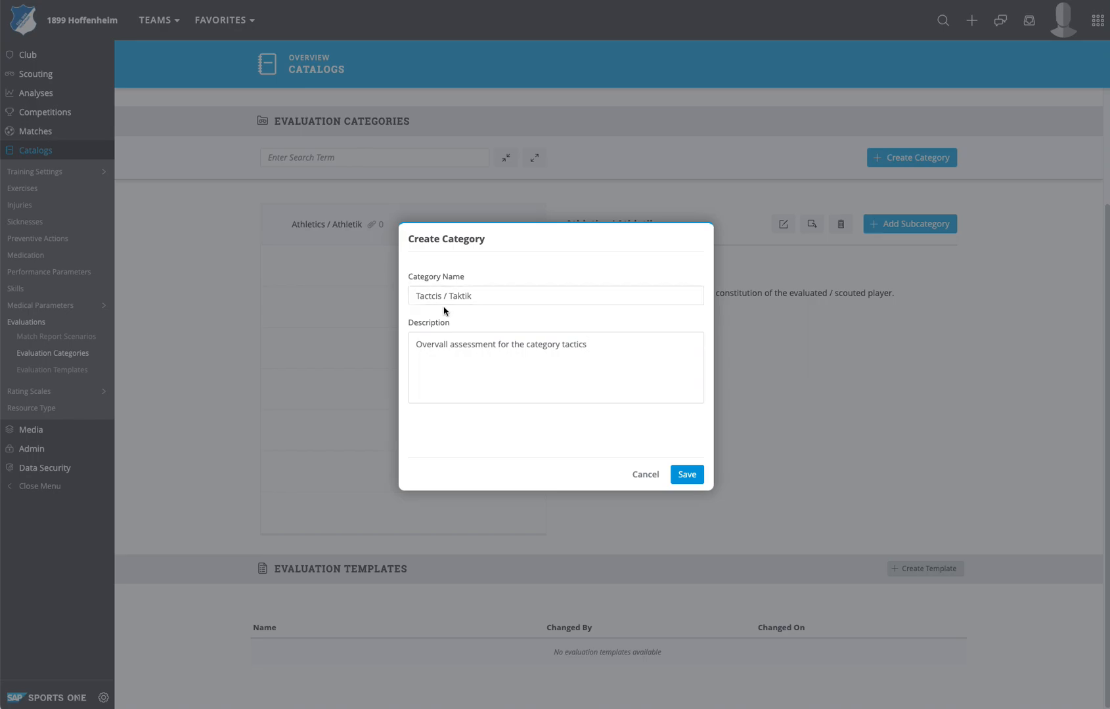
type("t")
key("Delete")
type("c")
left_click(685, 477)
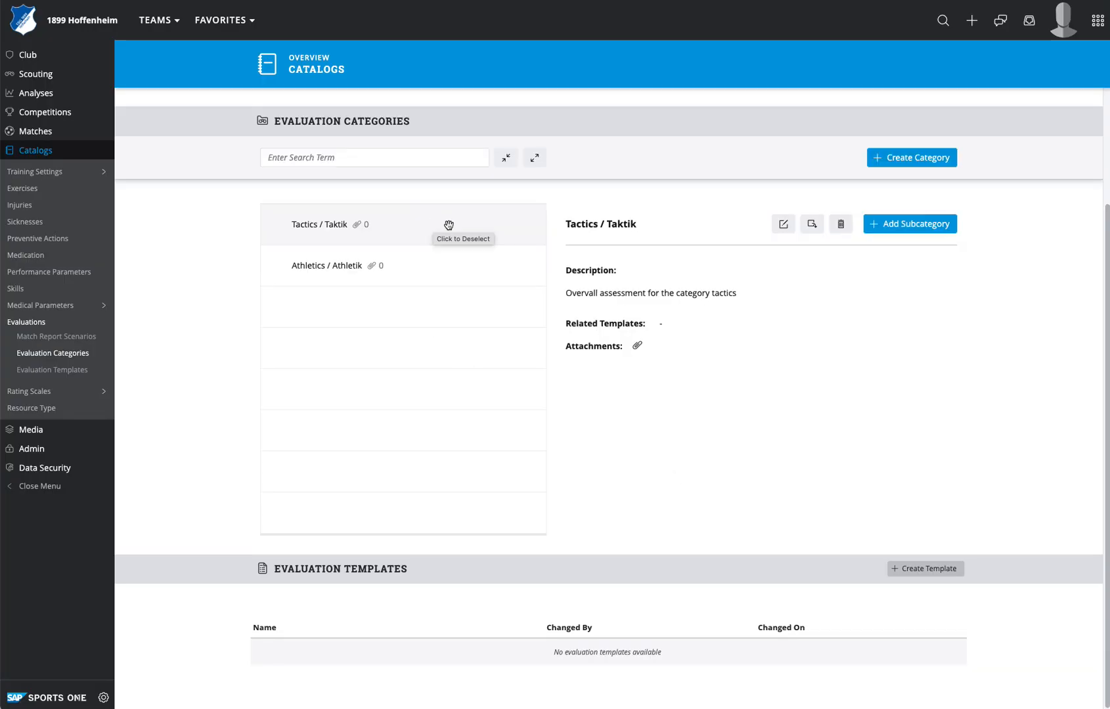
Add the subcategory Play against ball to the Tactics / Taktik category.
left_click(478, 226)
left_click(473, 227)
left_click(922, 232)
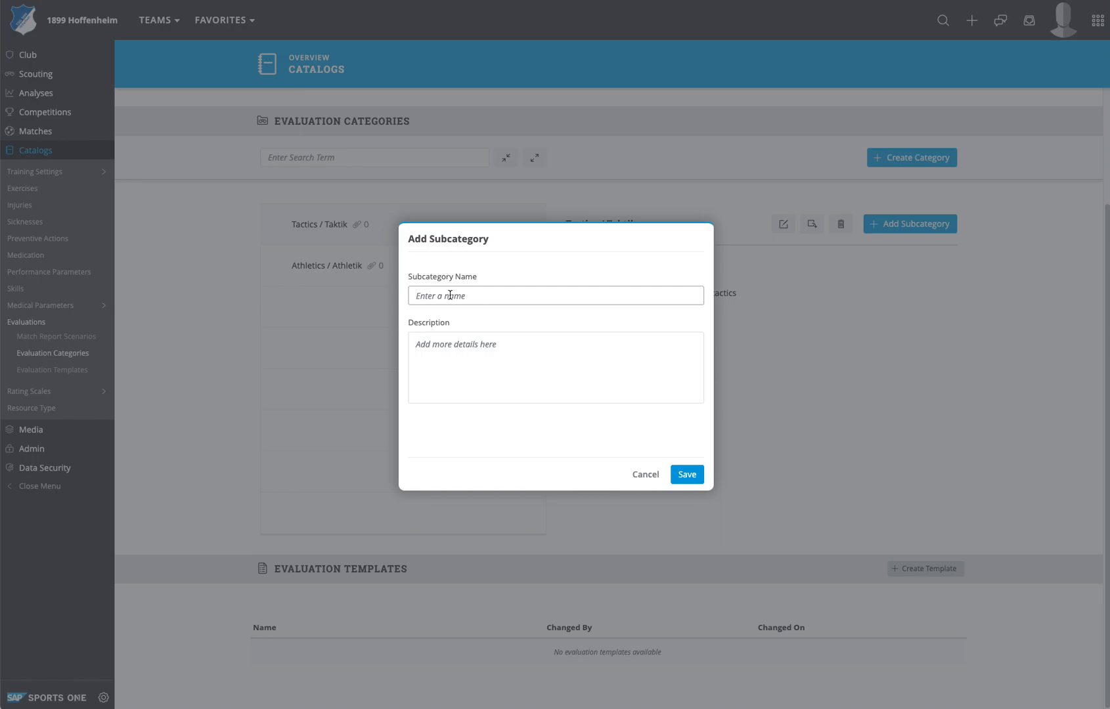
type("Play again")
type("st ")
type("Bal")
type("all")
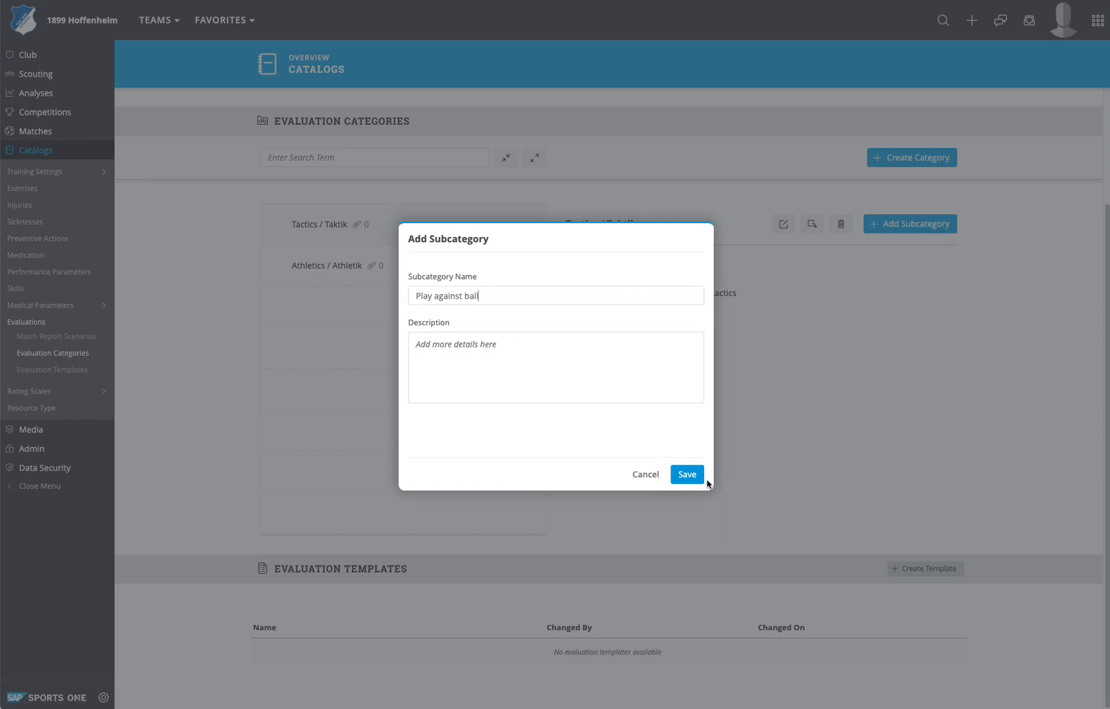
left_click(688, 477)
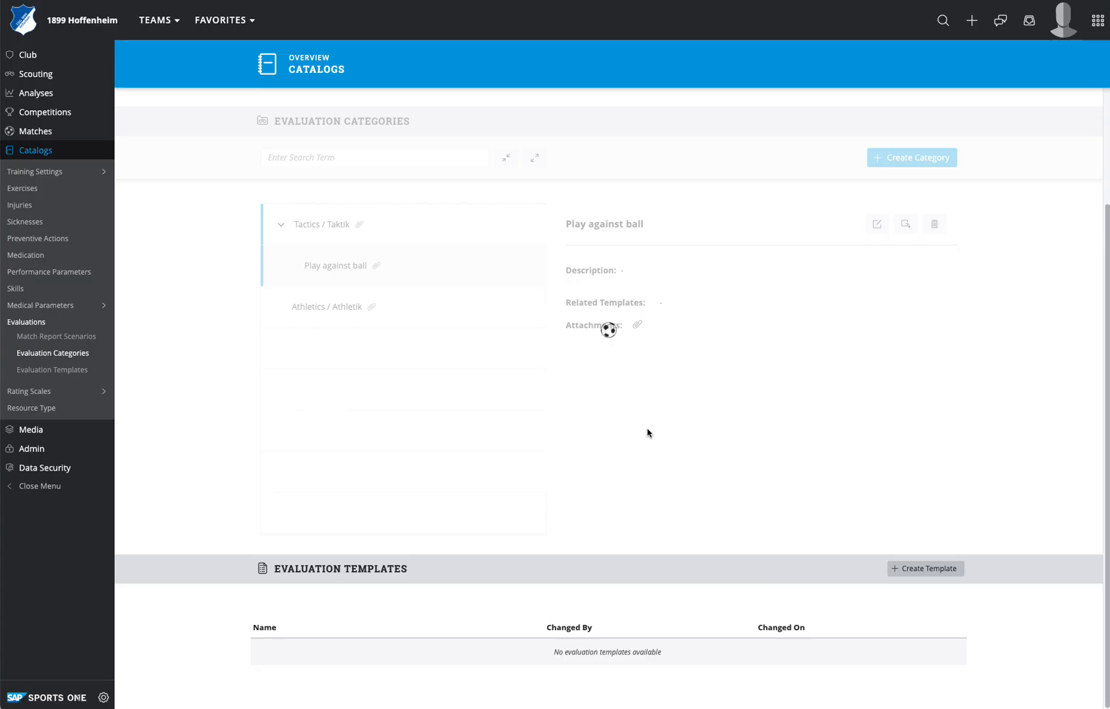
Add the subcategory Play with ball to Tactics / Taktik, collapse that category and select Athletics / Athletik.
left_click(511, 224)
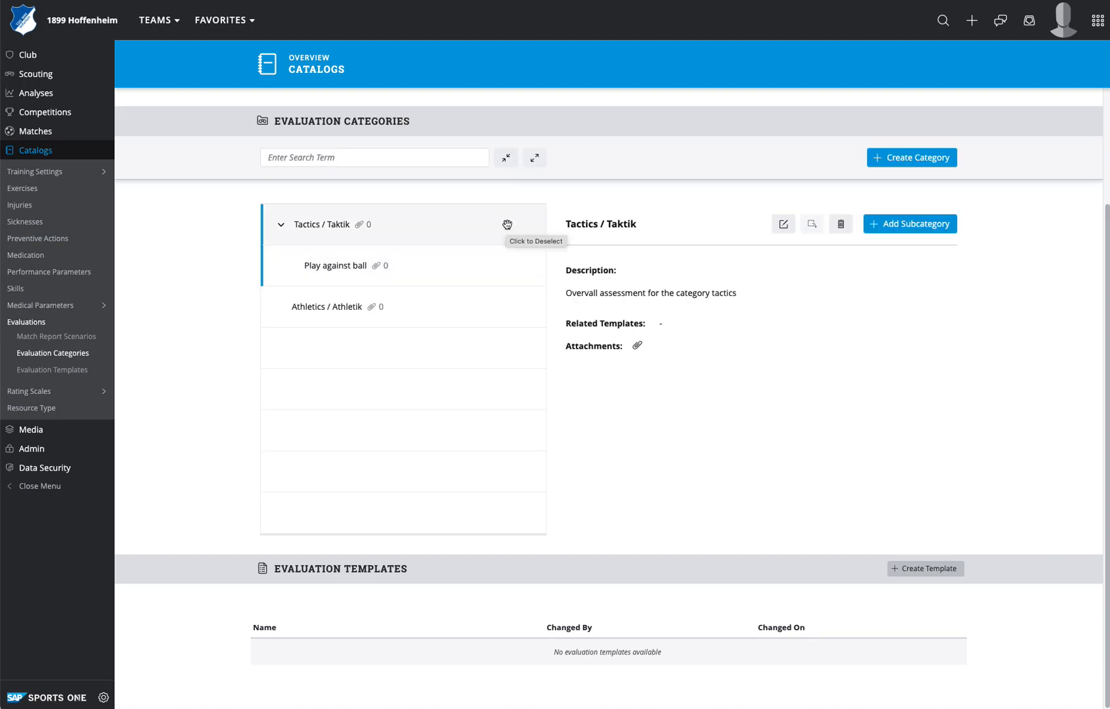
left_click(894, 231)
type("Play with ball")
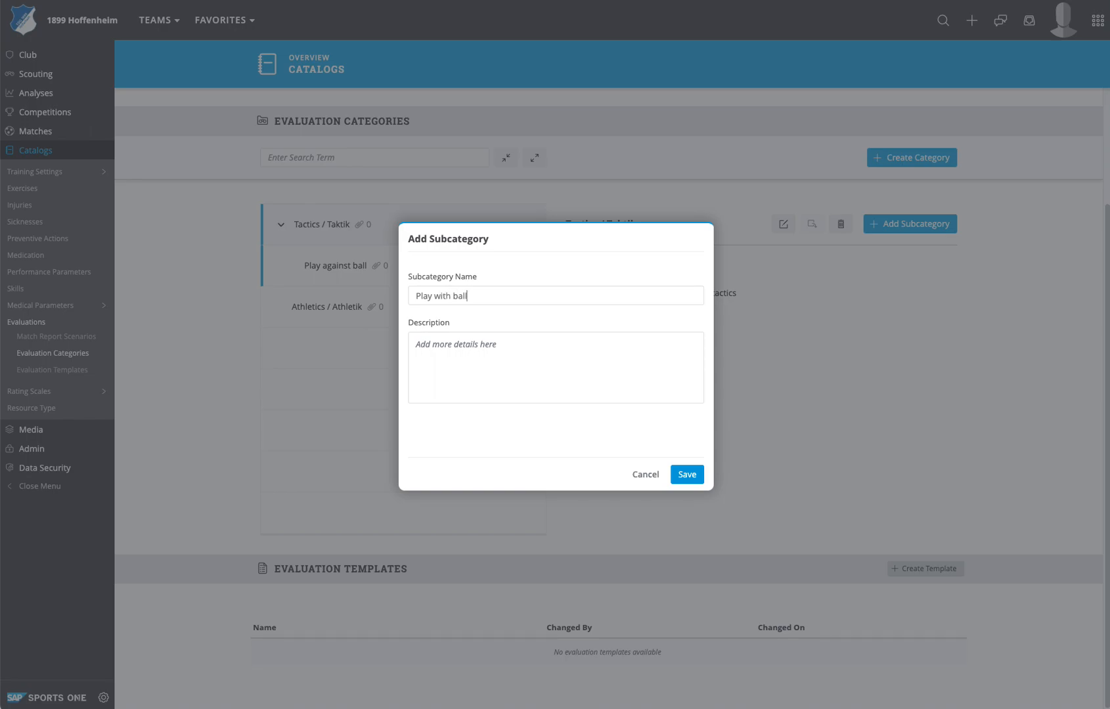
left_click(687, 475)
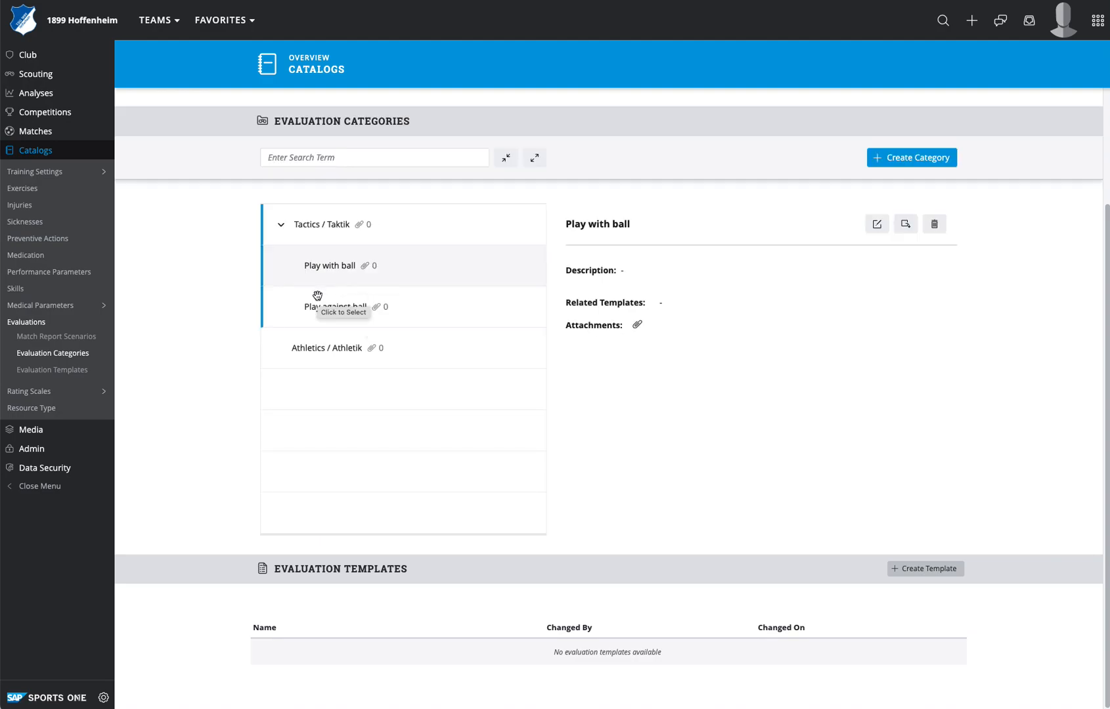
left_click(281, 225)
left_click(419, 274)
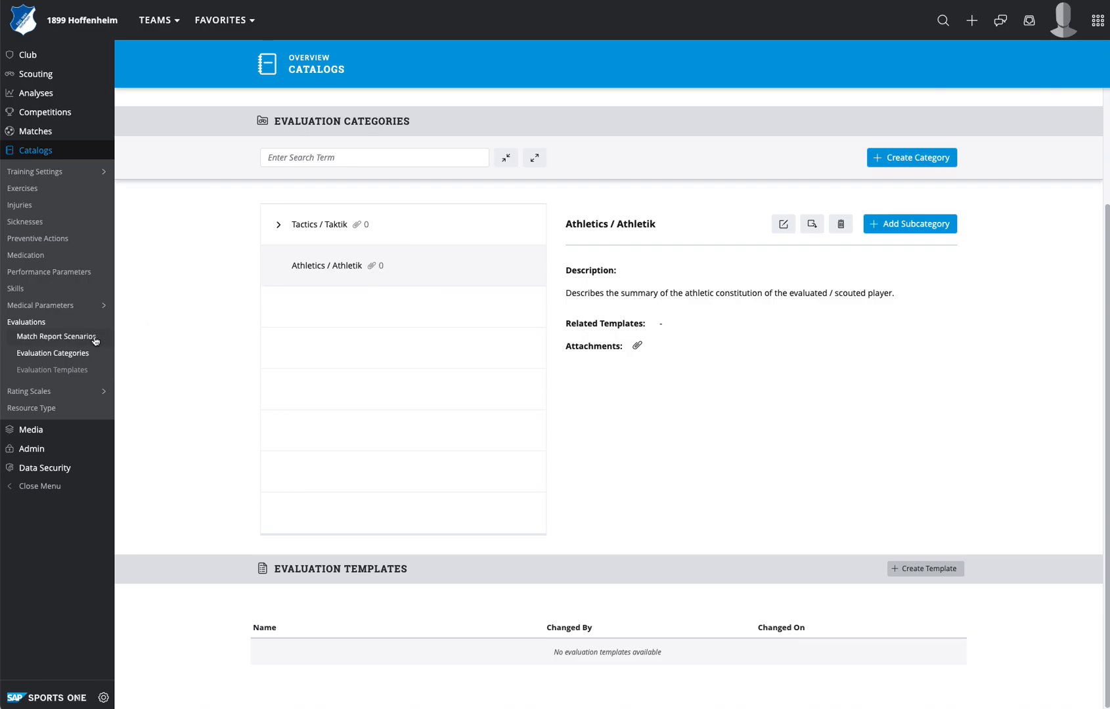
Start a new evaluation template named Player Evaluation and add the category Athletics / Athletik to it.
left_click(38, 372)
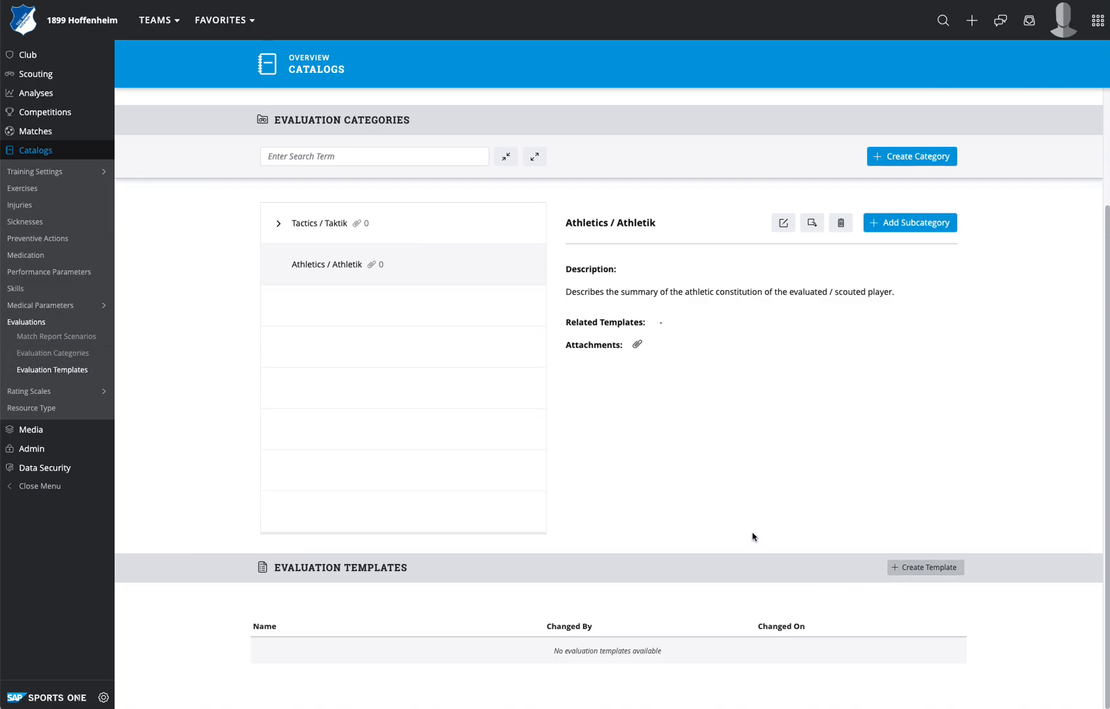
left_click(943, 569)
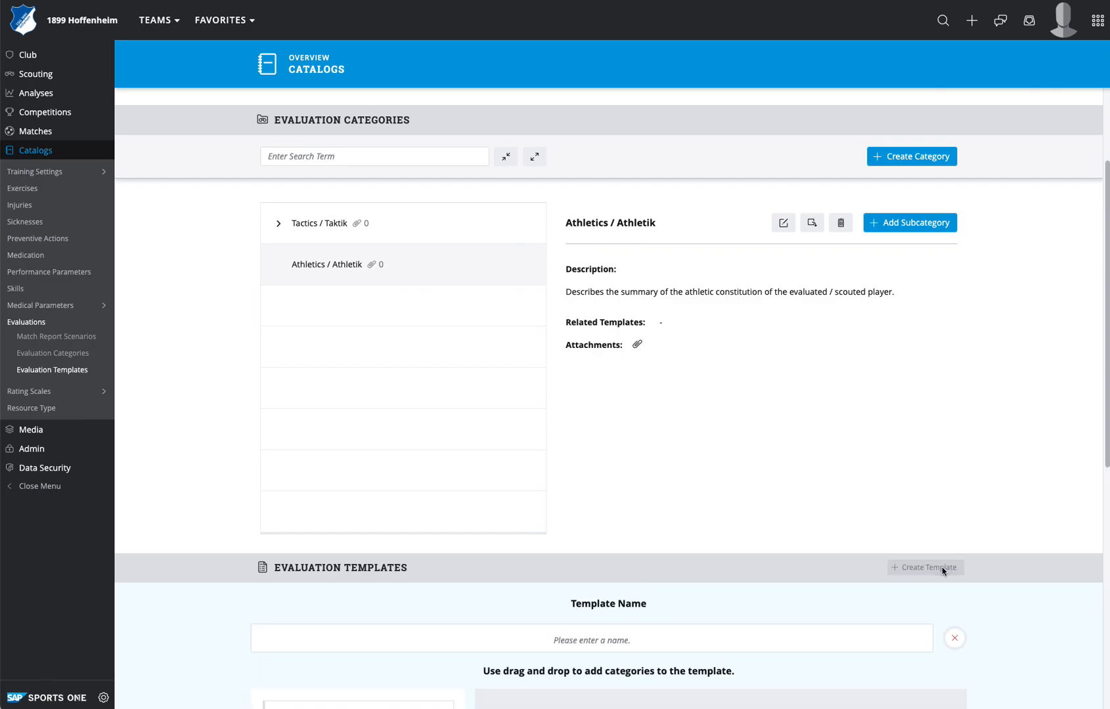
scroll(864, 594, "up", 1)
scroll(665, 646, "down", 5)
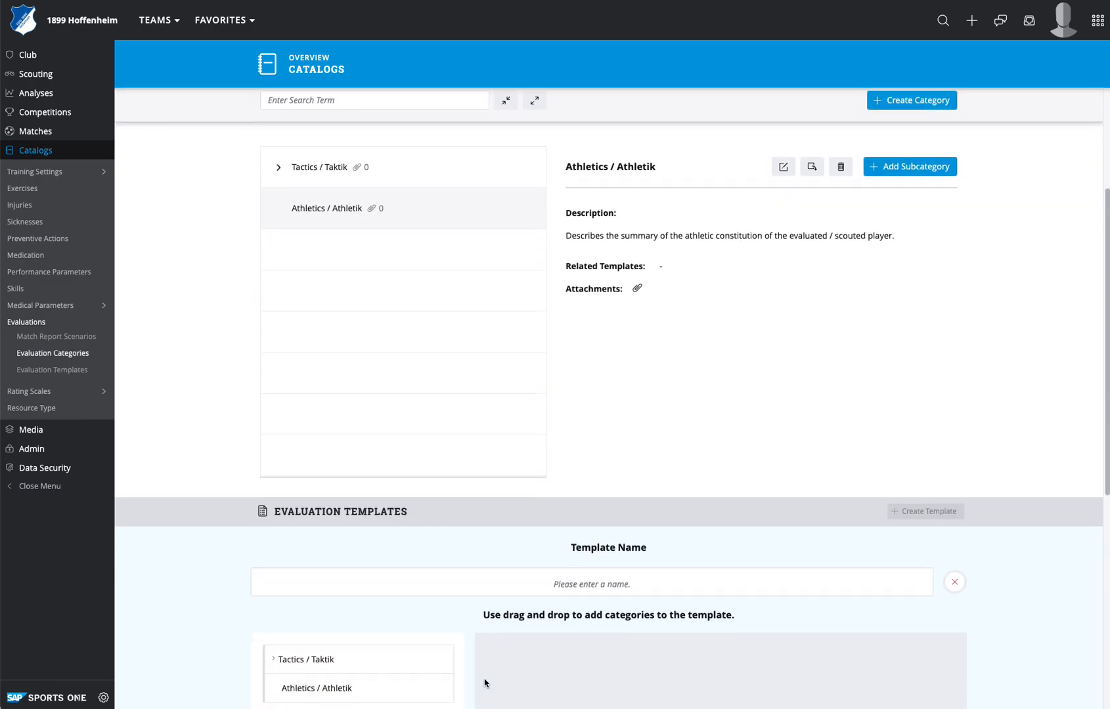
left_click(561, 372)
type("Player Evaluation")
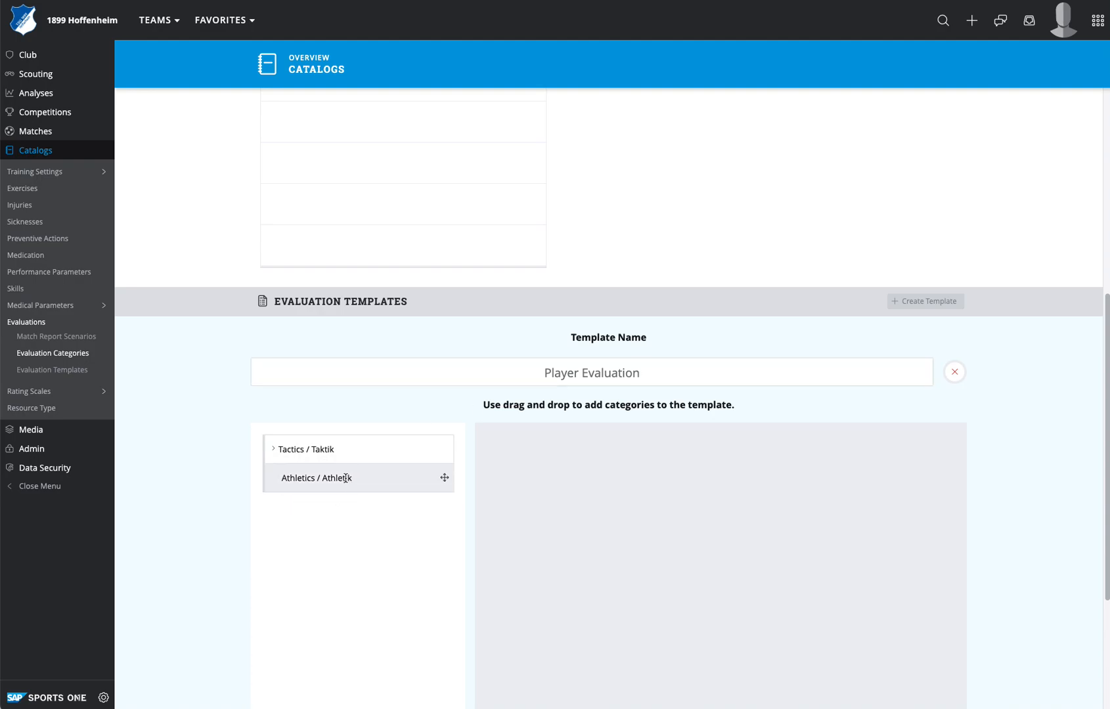
left_click_drag(345, 479, 672, 460)
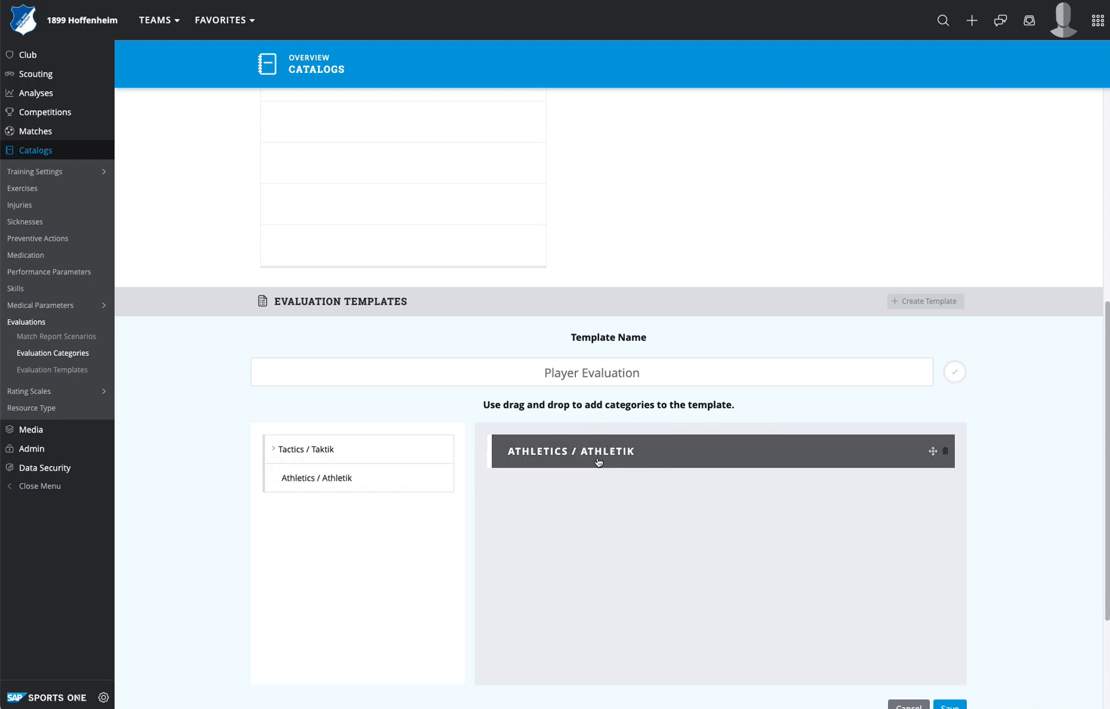
Try Tactics / Taktik in the template without its two subcategories, and remove the category from the template.
left_click_drag(390, 450, 641, 522)
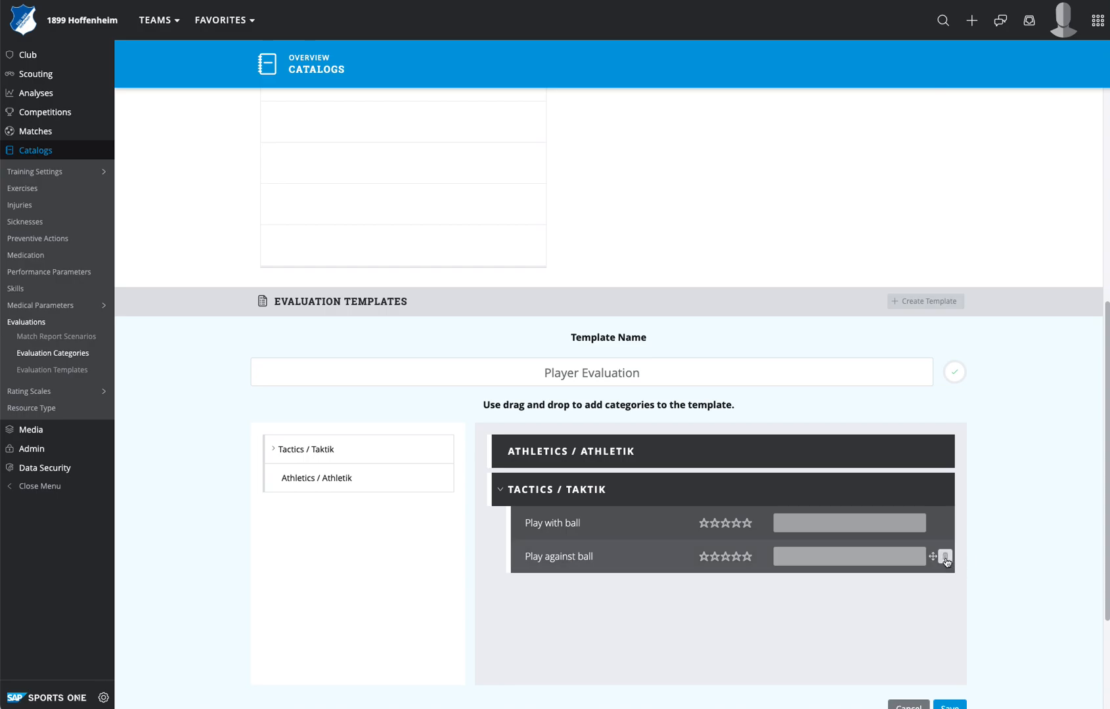
left_click(945, 559)
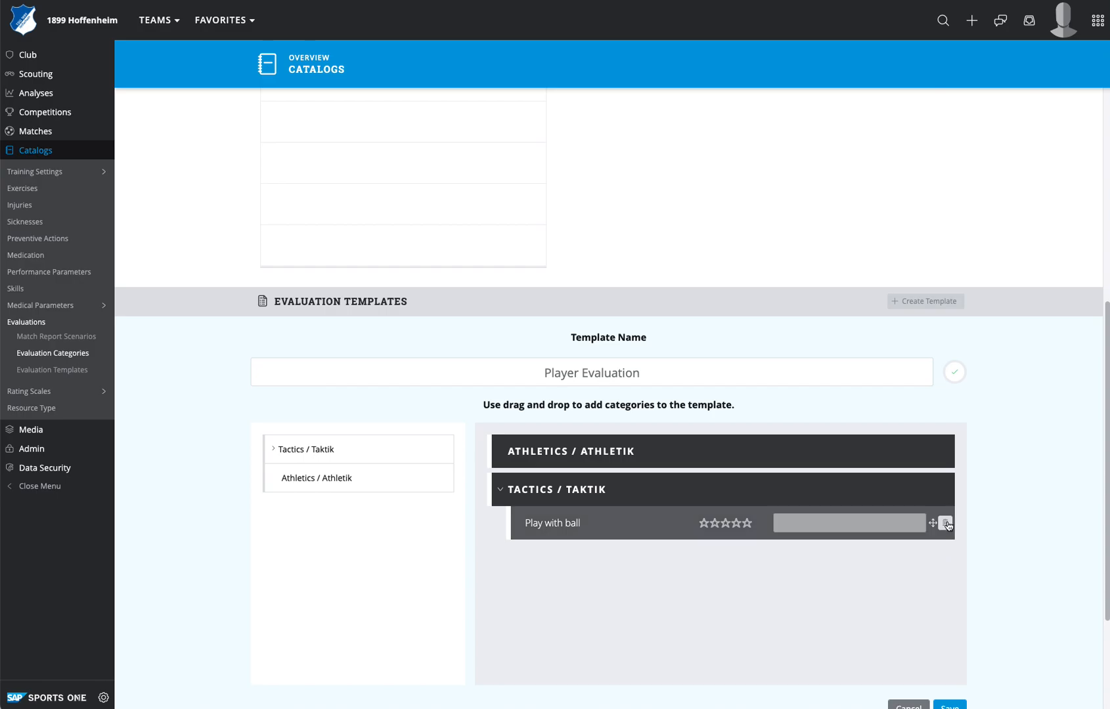
left_click(946, 523)
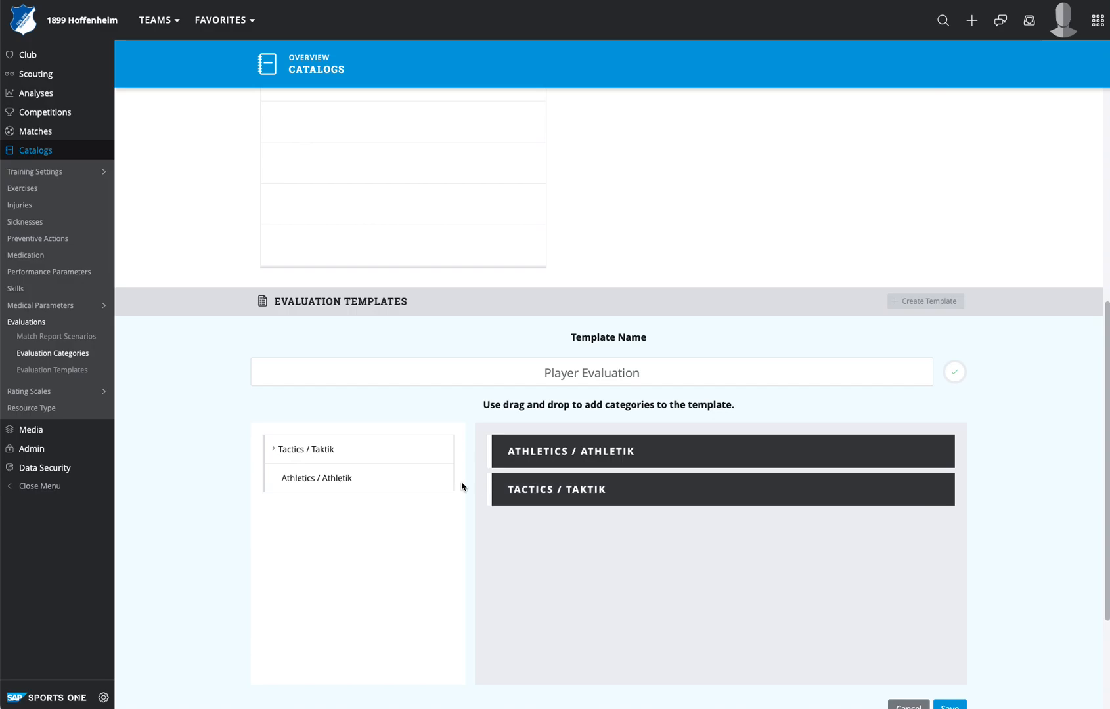
left_click(270, 454)
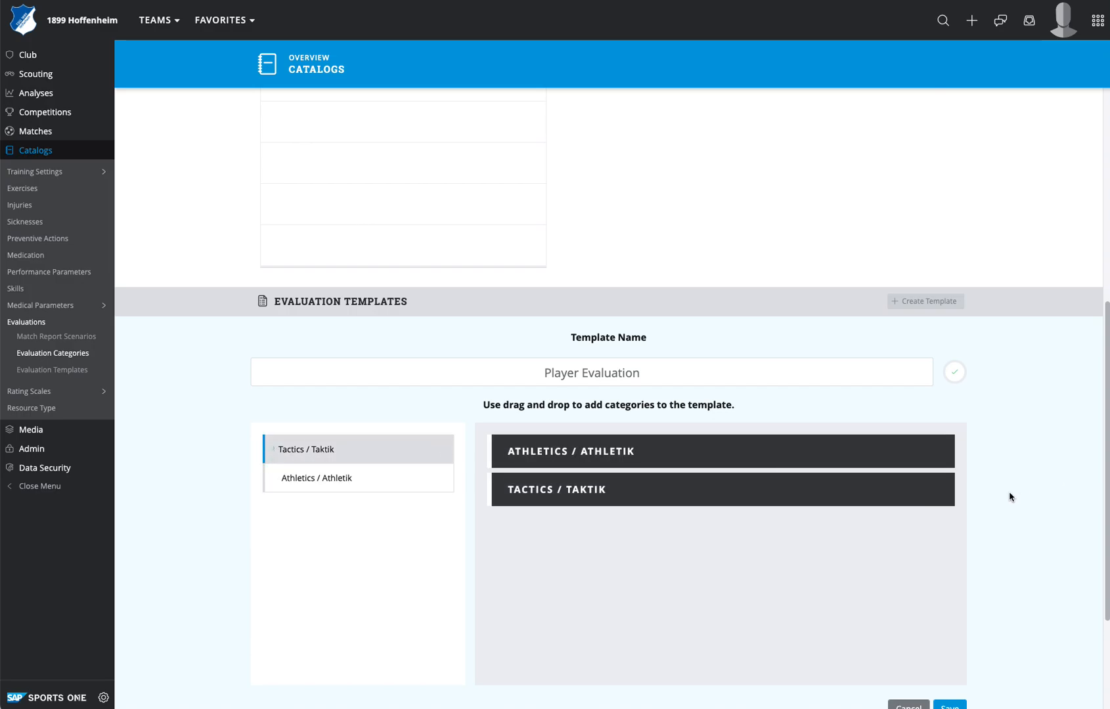
left_click(944, 492)
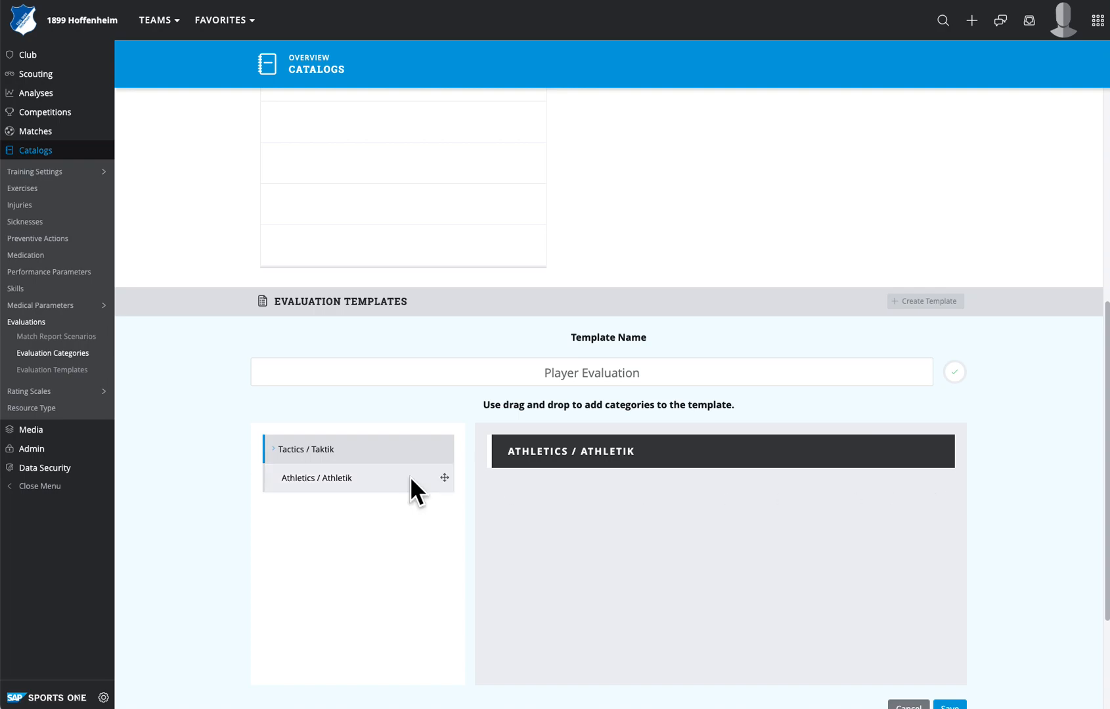
Try the subcategory Play with ball as a separate entry in the template and remove it.
left_click(274, 452)
left_click_drag(308, 479, 668, 501)
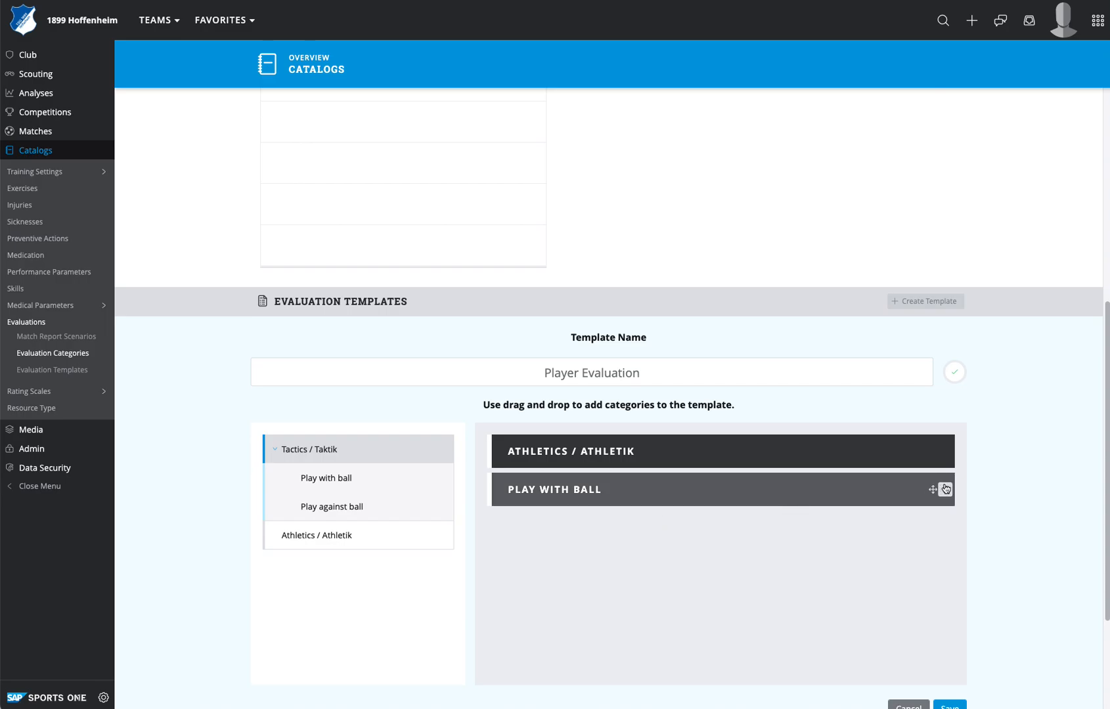
left_click(946, 490)
Add Tactics / Taktik with both subcategories below Athletics / Athletik and save the Player Evaluation template.
left_click_drag(300, 449, 641, 504)
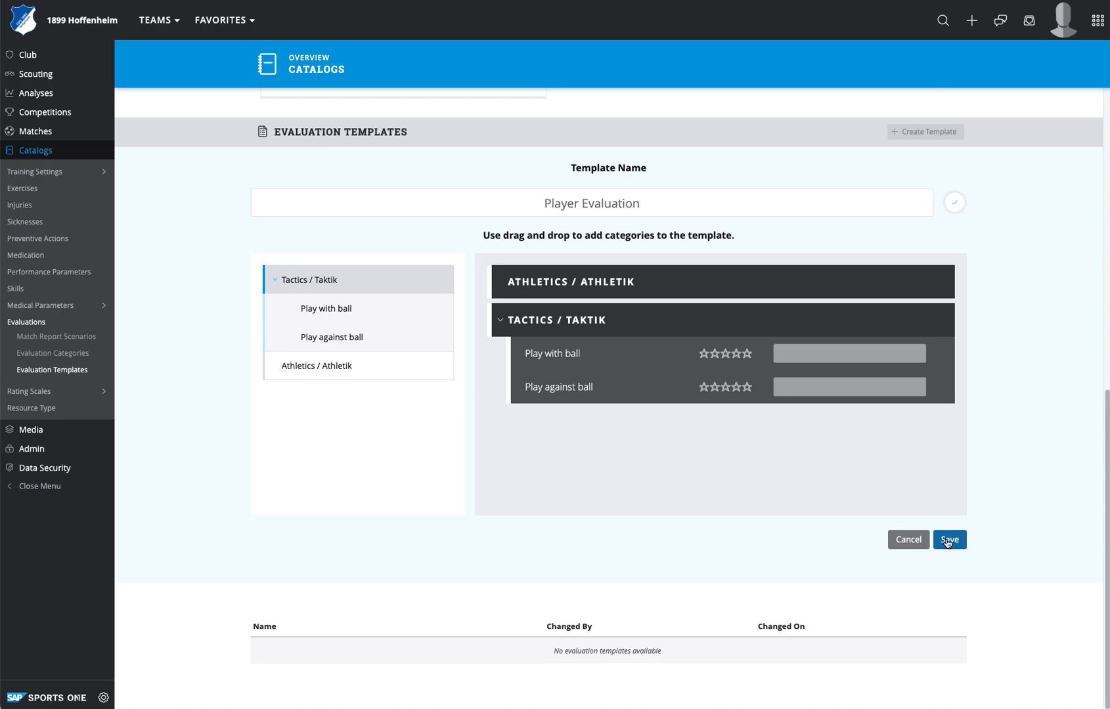
left_click(949, 540)
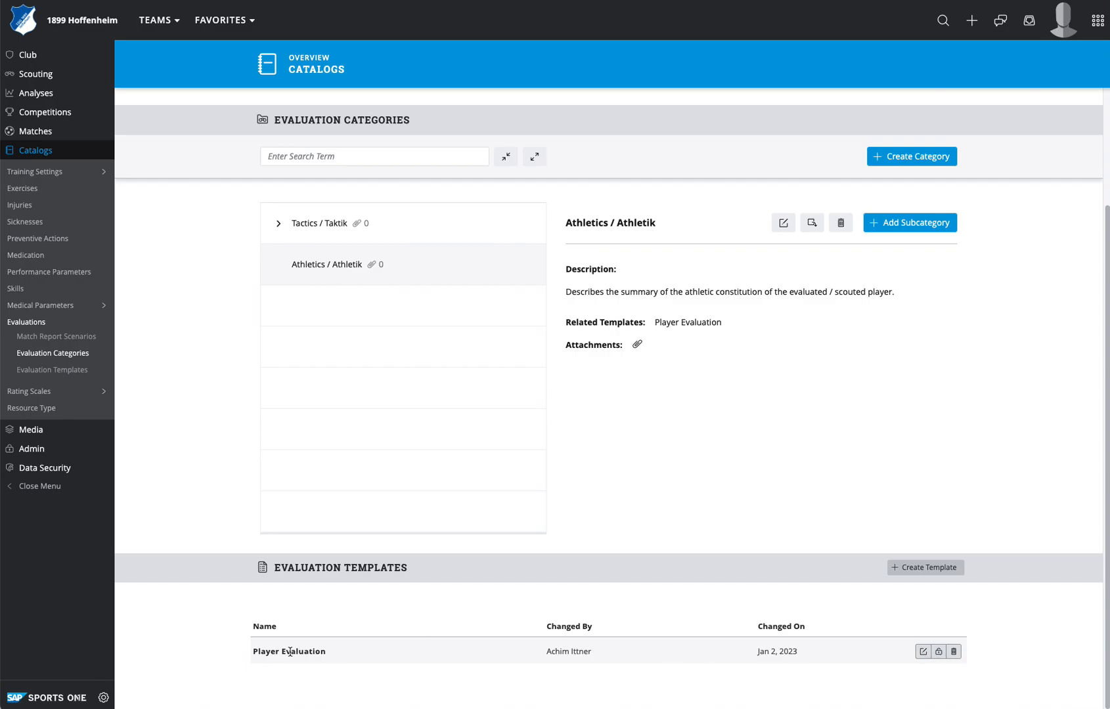
Review the person and group permissions of the Player Evaluation template, trying a group search for "ad".
left_click(939, 653)
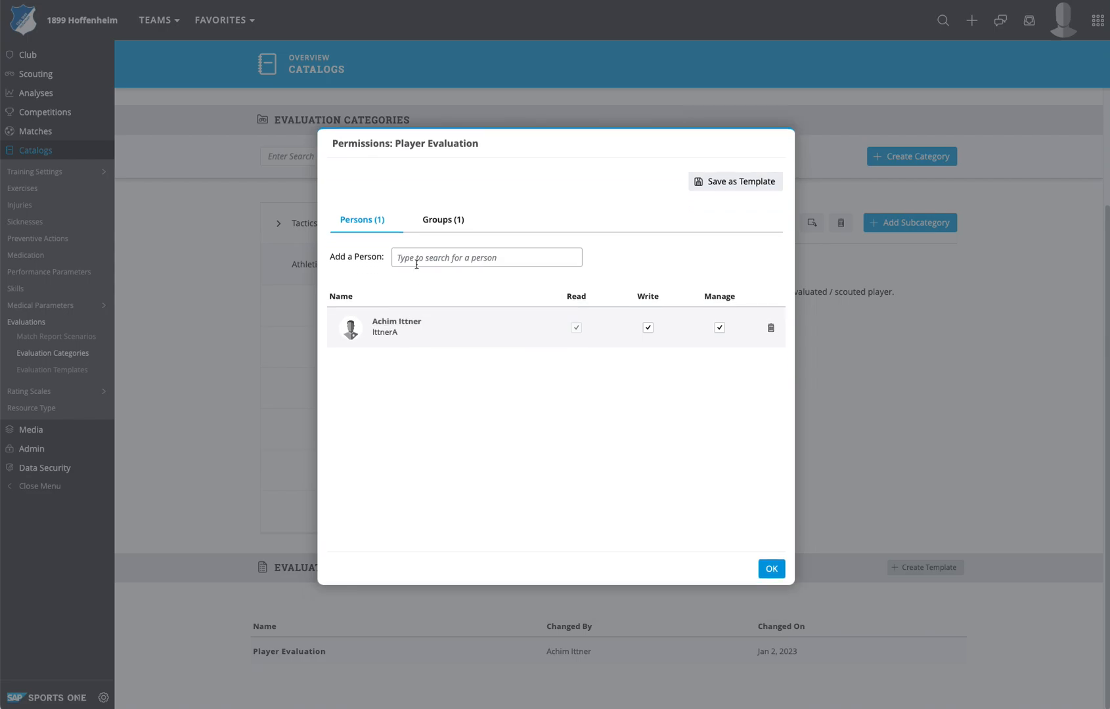
left_click(442, 222)
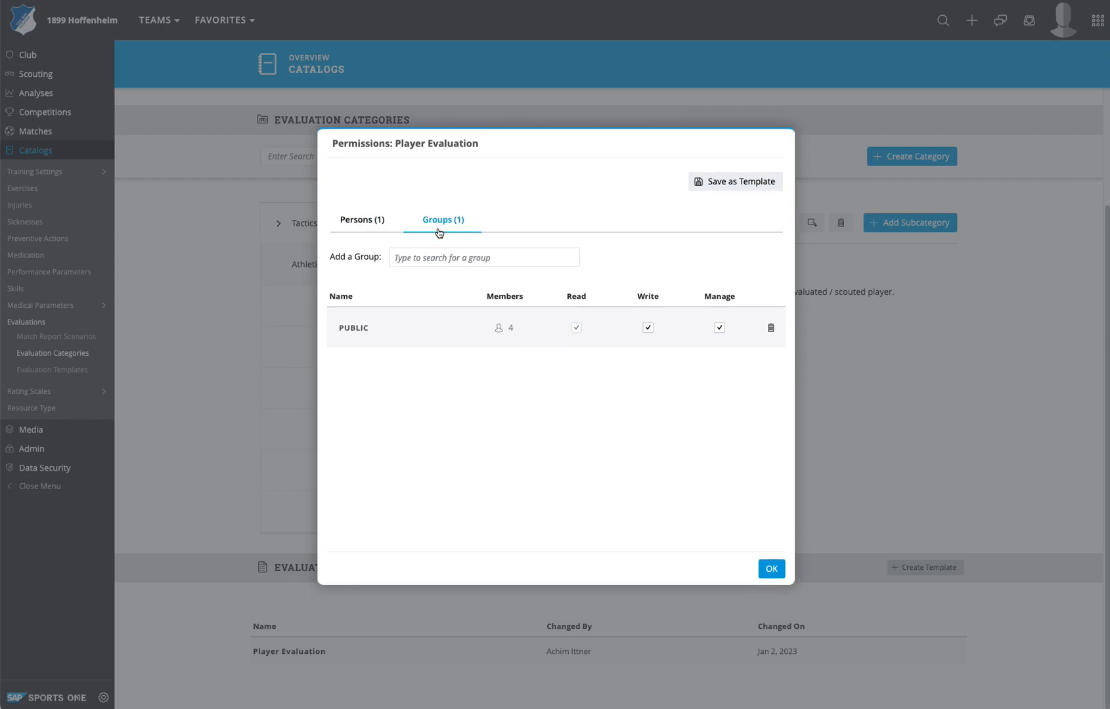
left_click(417, 258)
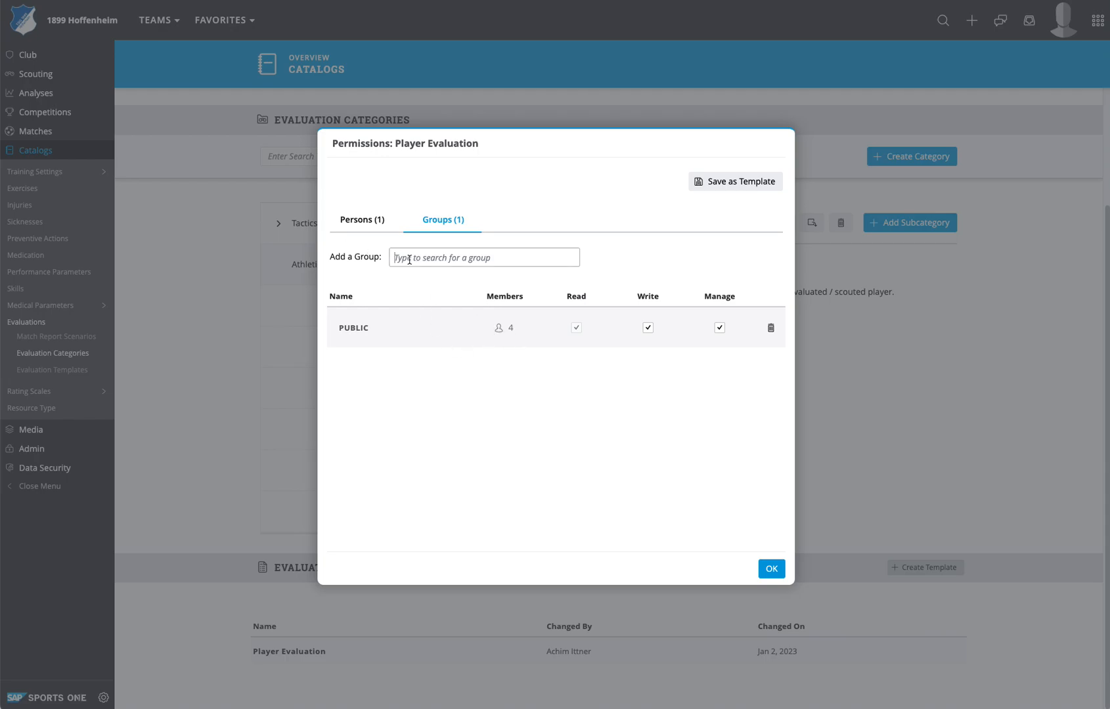
type("ad")
key("BackSpace")
key("BackSpace")
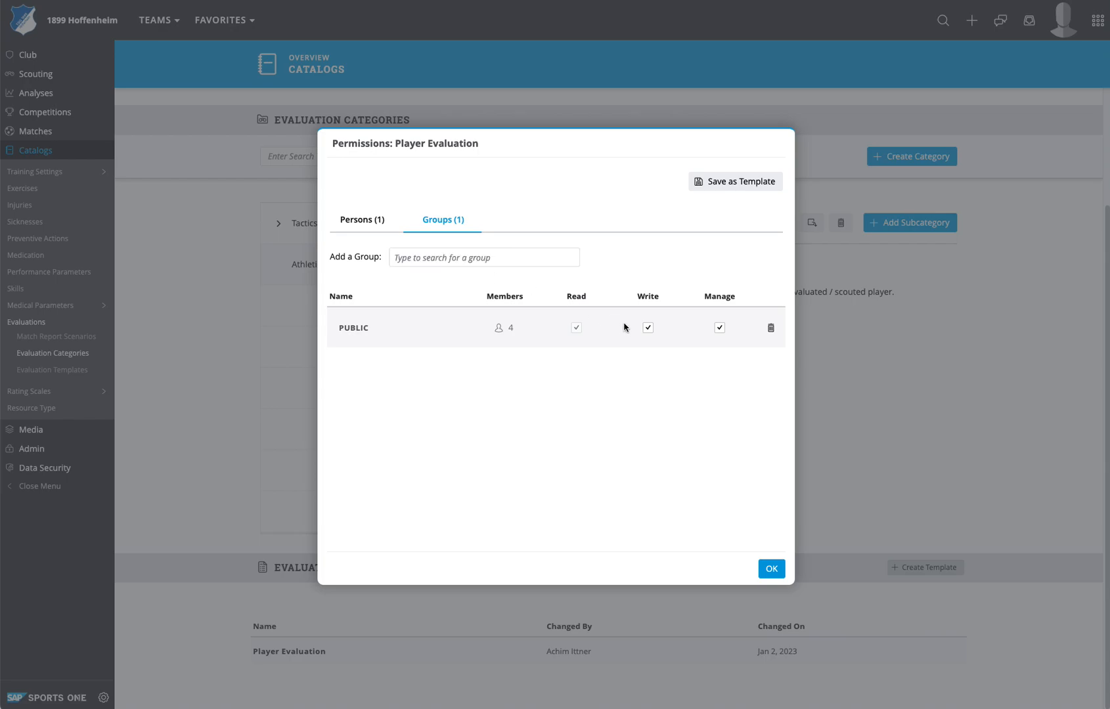
Remove the Manage permission of the PUBLIC group on the Player Evaluation template and close the permissions.
left_click(383, 227)
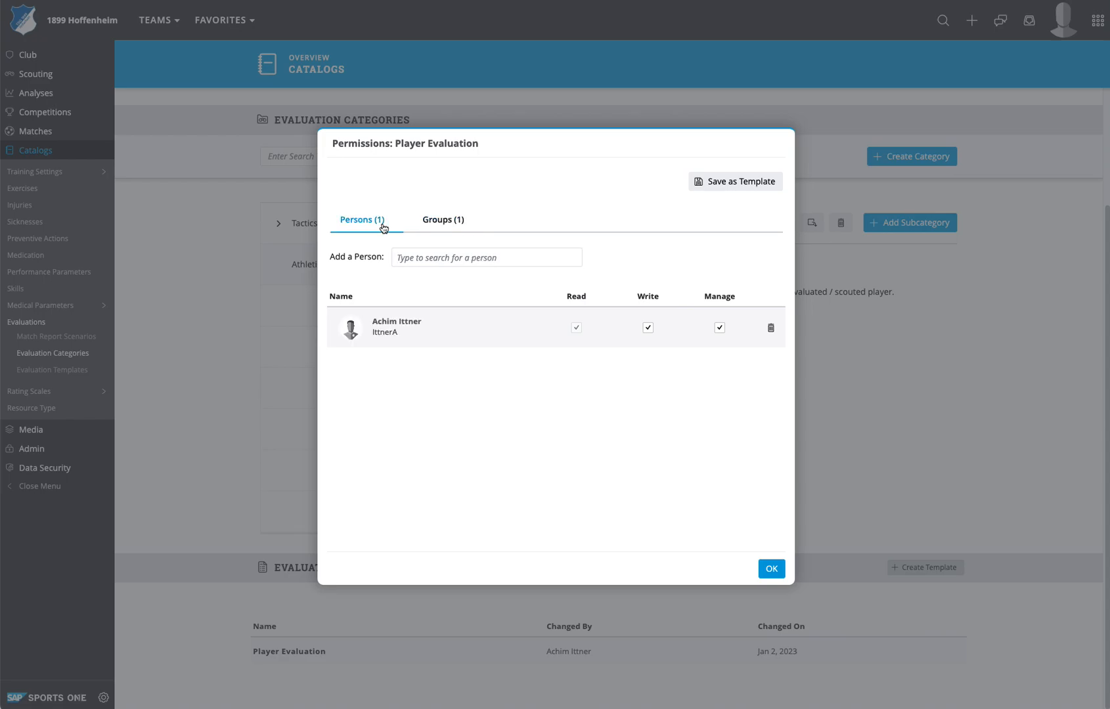
left_click(442, 223)
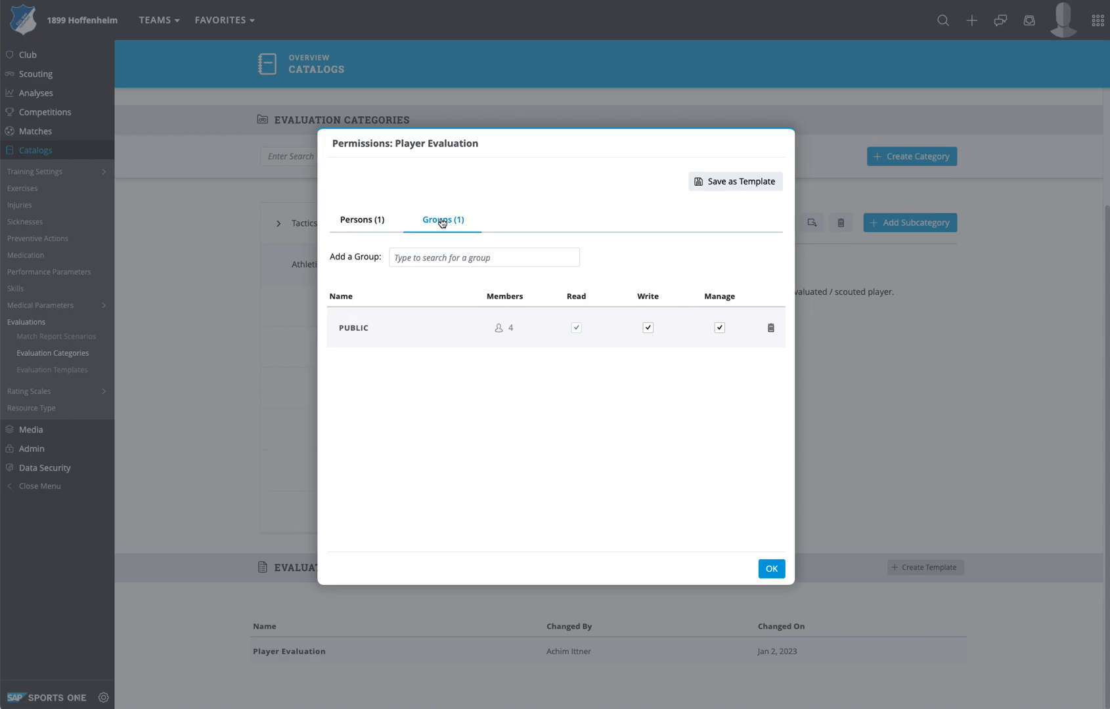
left_click(719, 328)
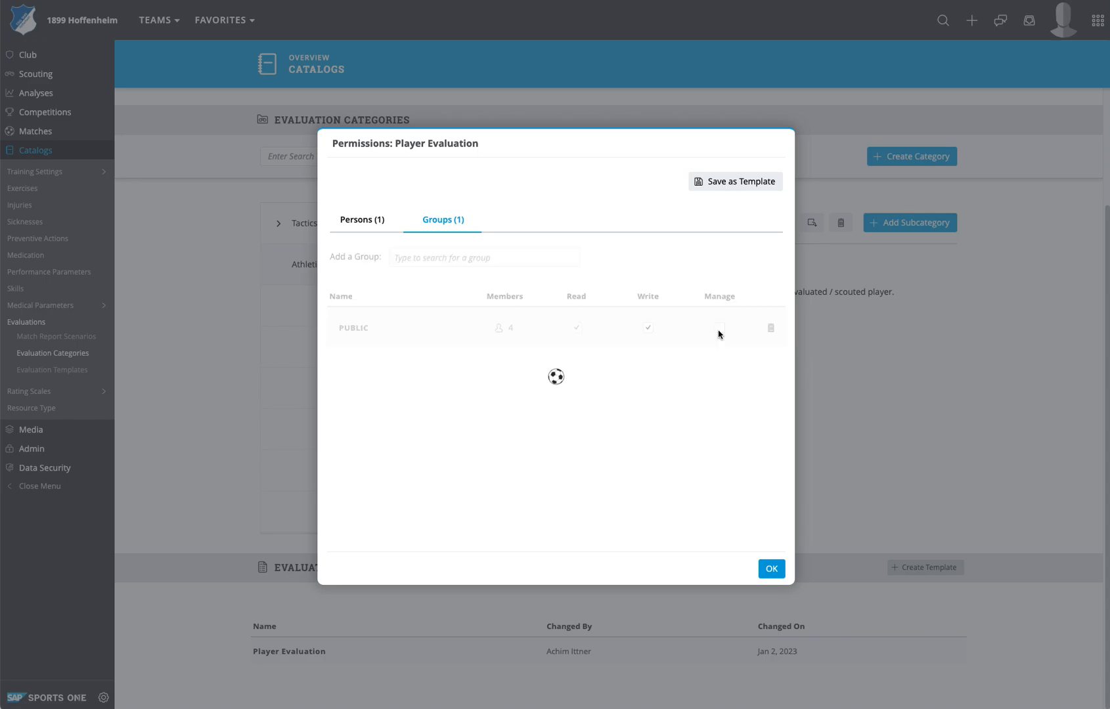
left_click(772, 569)
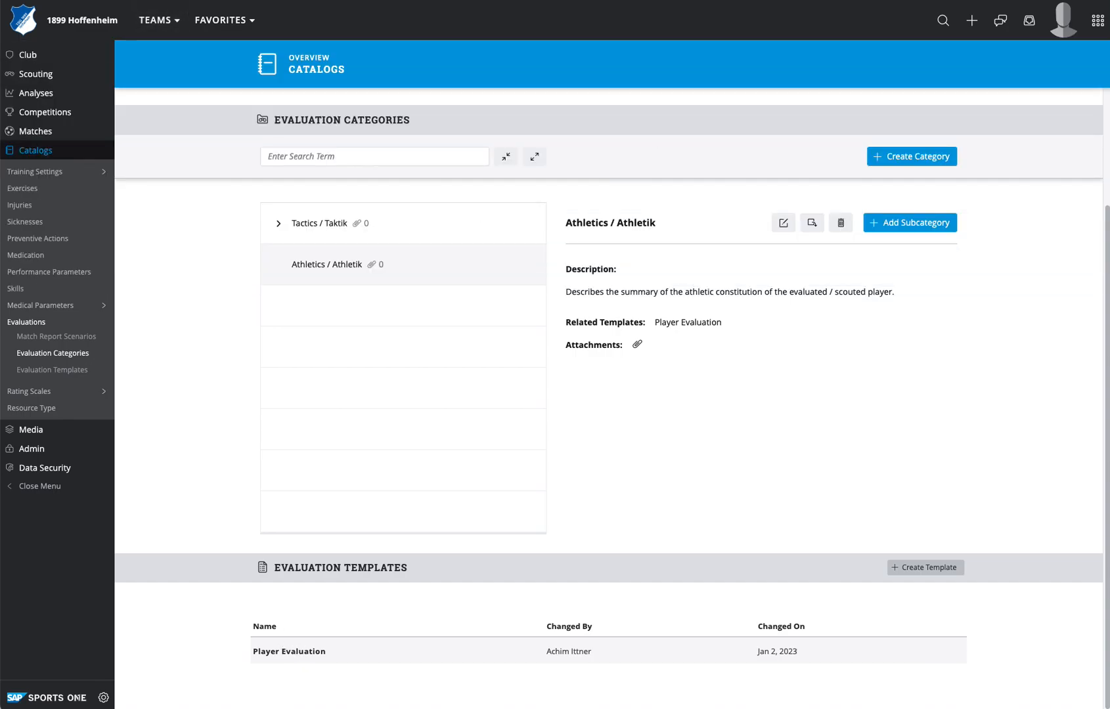
Search globally for the player Jonathan Tah and open the Bayer Leverkusen player's profile.
mouse_move(156, 24)
left_click(943, 24)
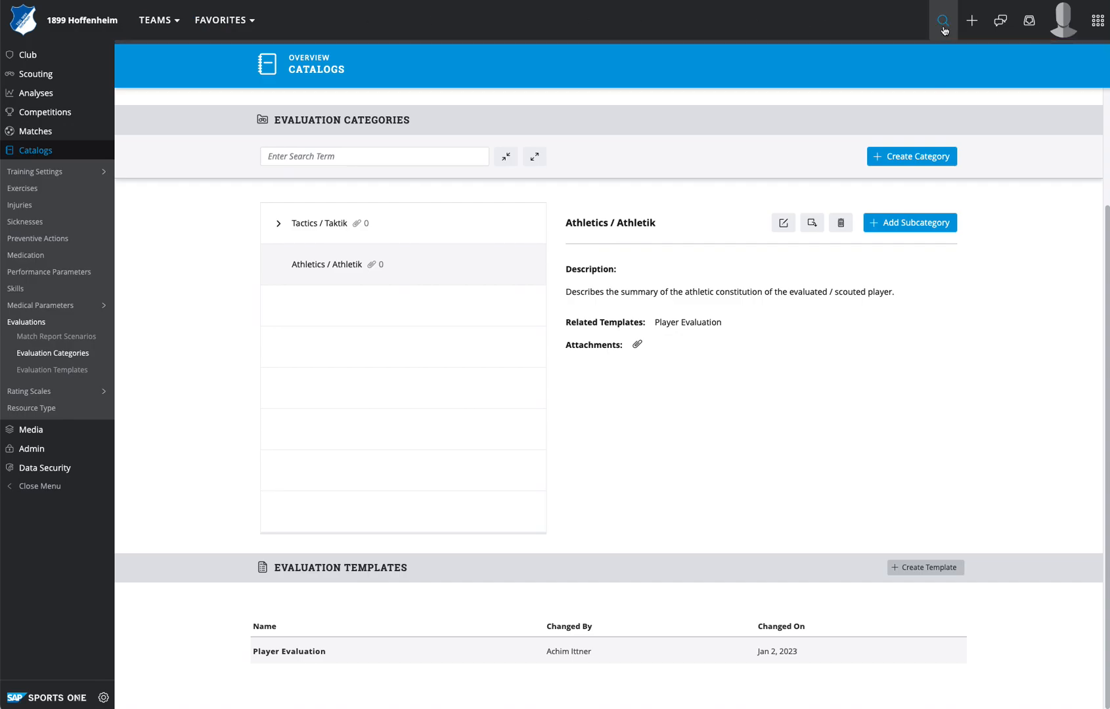
type("jonathan tah")
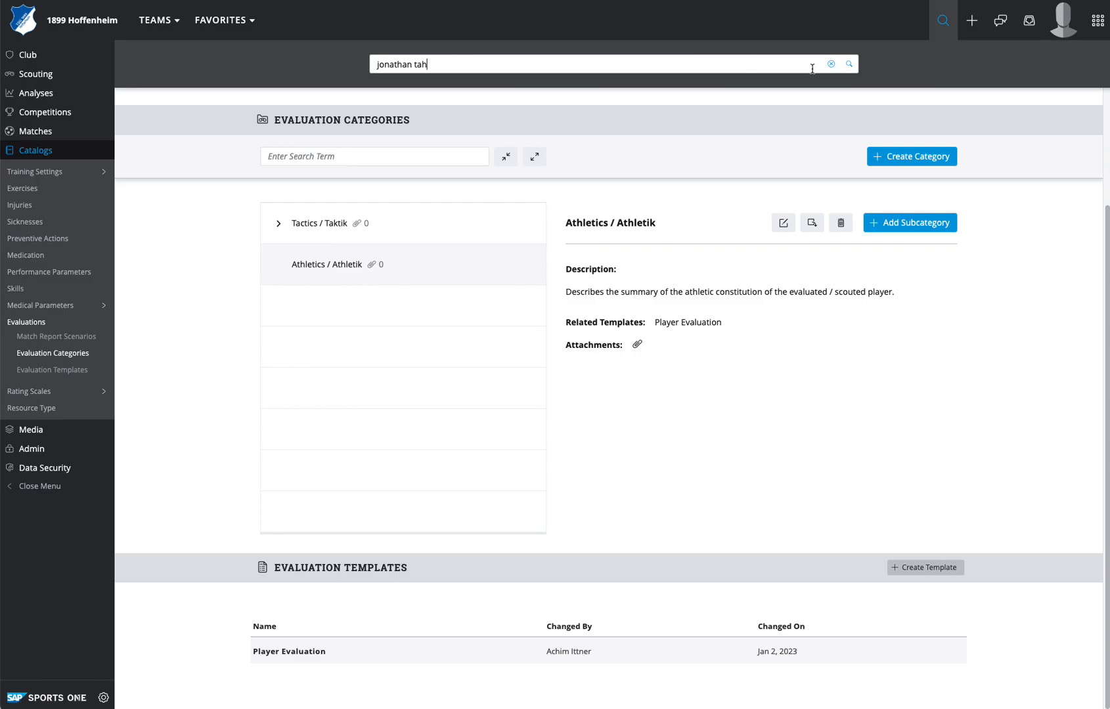
left_click_drag(475, 65, 461, 119)
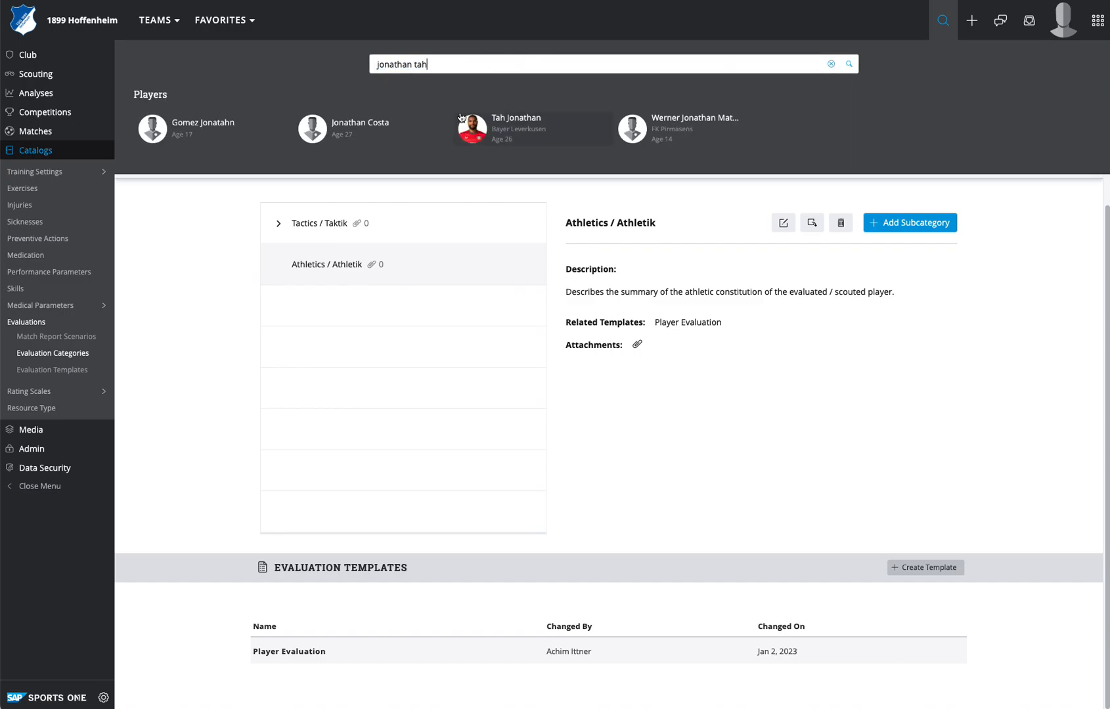
left_click(520, 121)
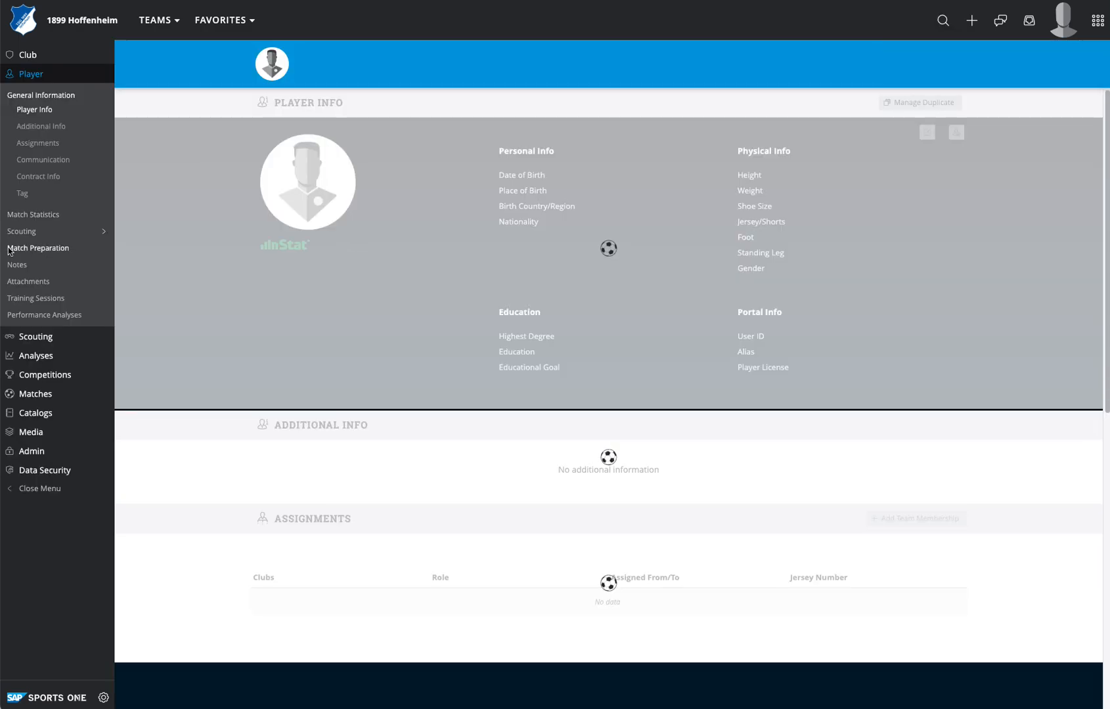
Open the Bayer Leverkusen – VfB Stuttgart match of Nov 12, 2022 through the Bundesliga 2022/2023 entry in the player's match statistics.
mouse_move(26, 234)
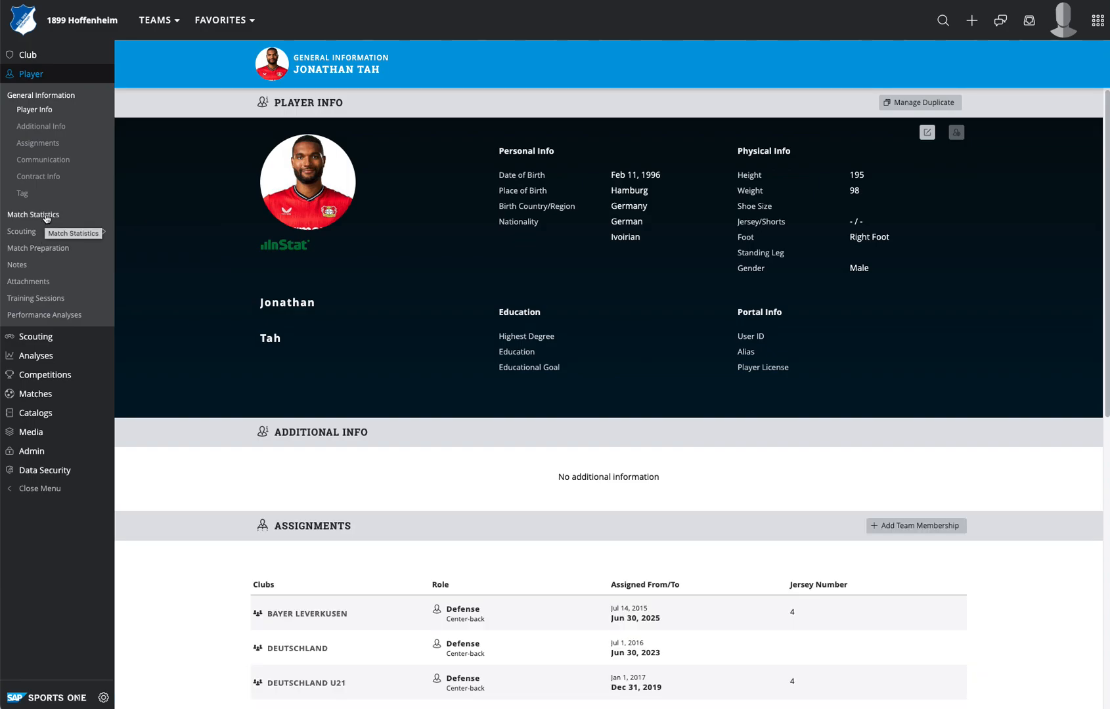
left_click(46, 216)
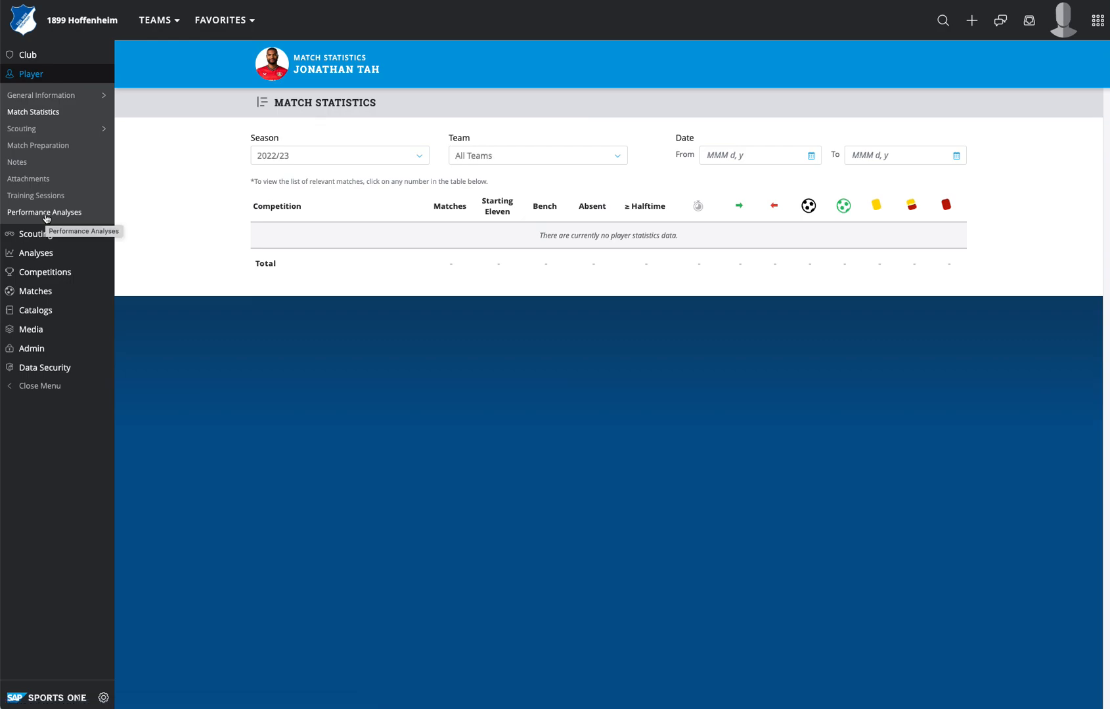
left_click(46, 216)
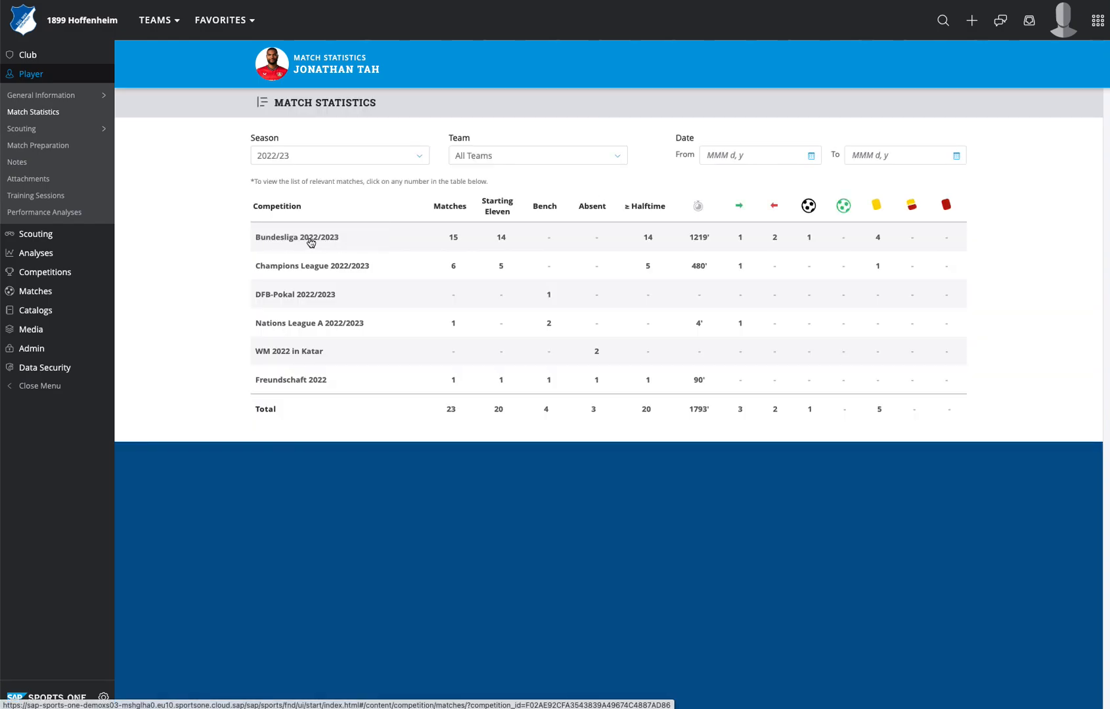
left_click(309, 238)
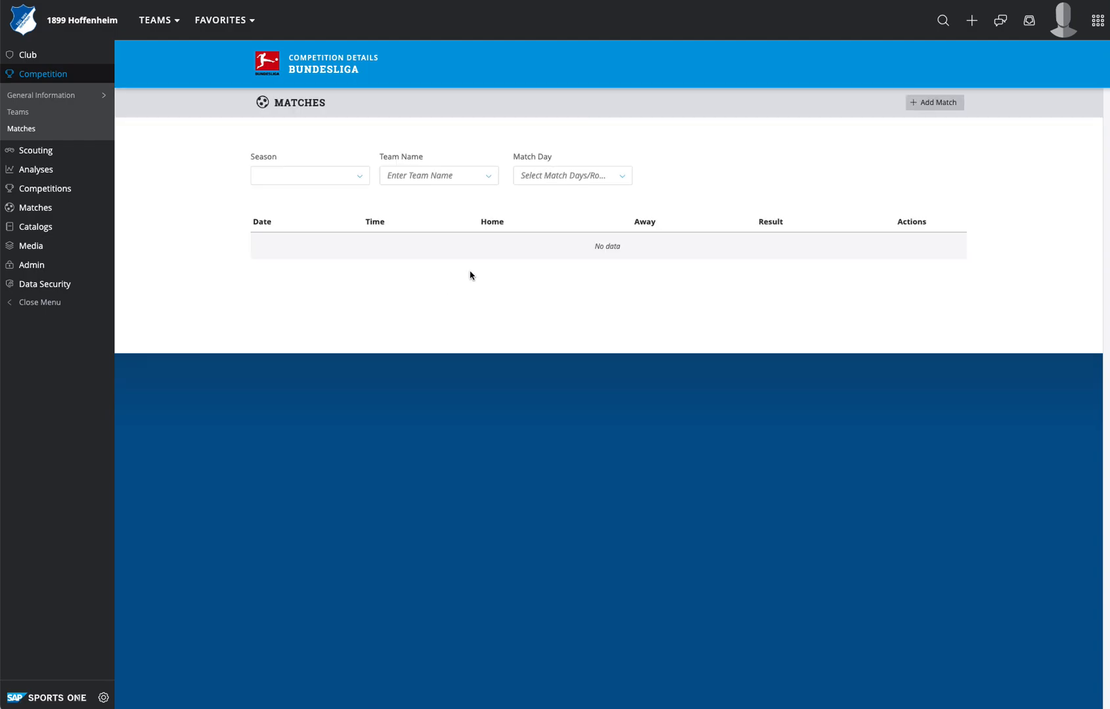
left_click(358, 178)
left_click(240, 209)
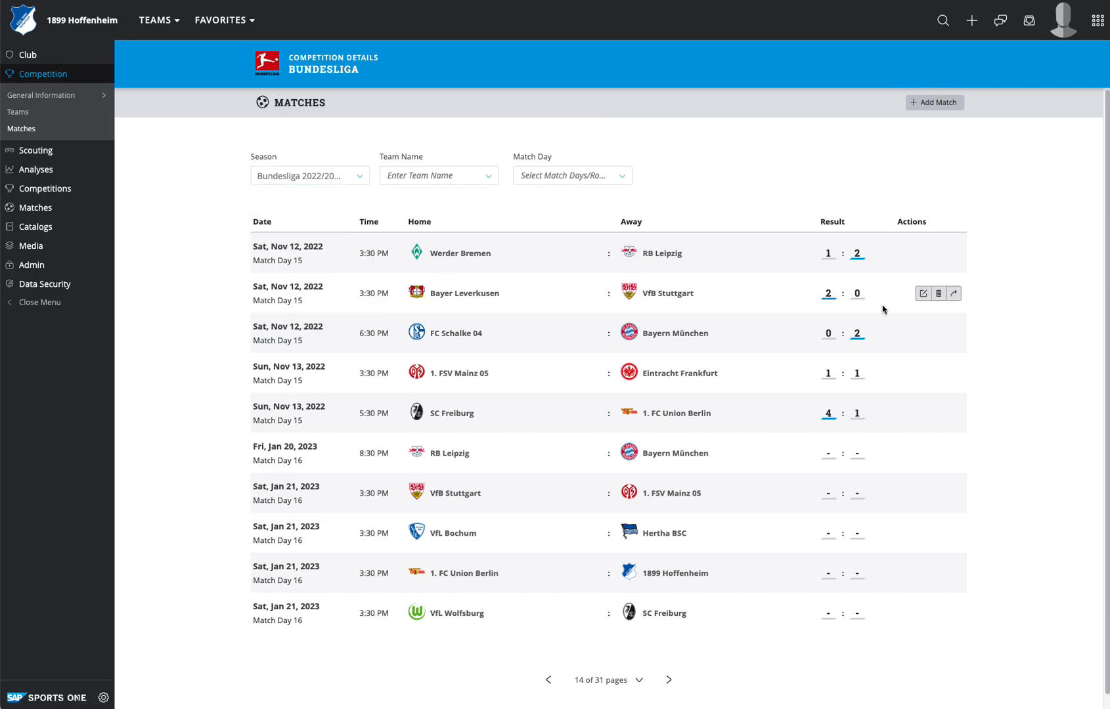
left_click(955, 296)
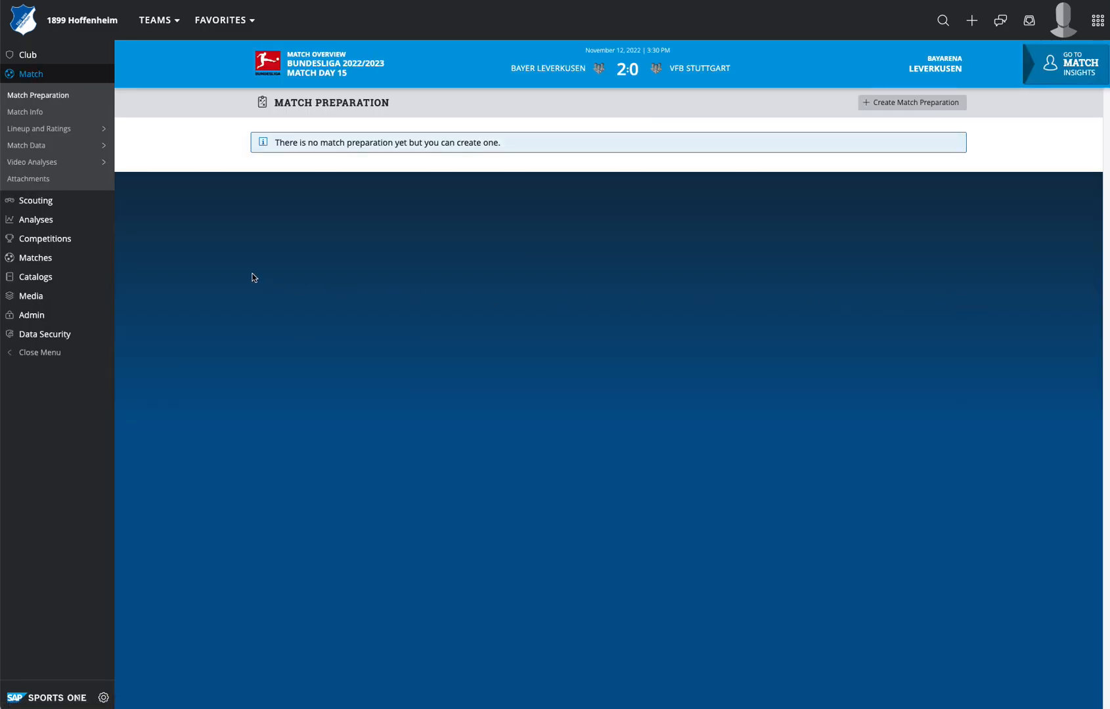
Go to the scouting reports of the match and start editing them.
mouse_move(74, 151)
mouse_move(72, 130)
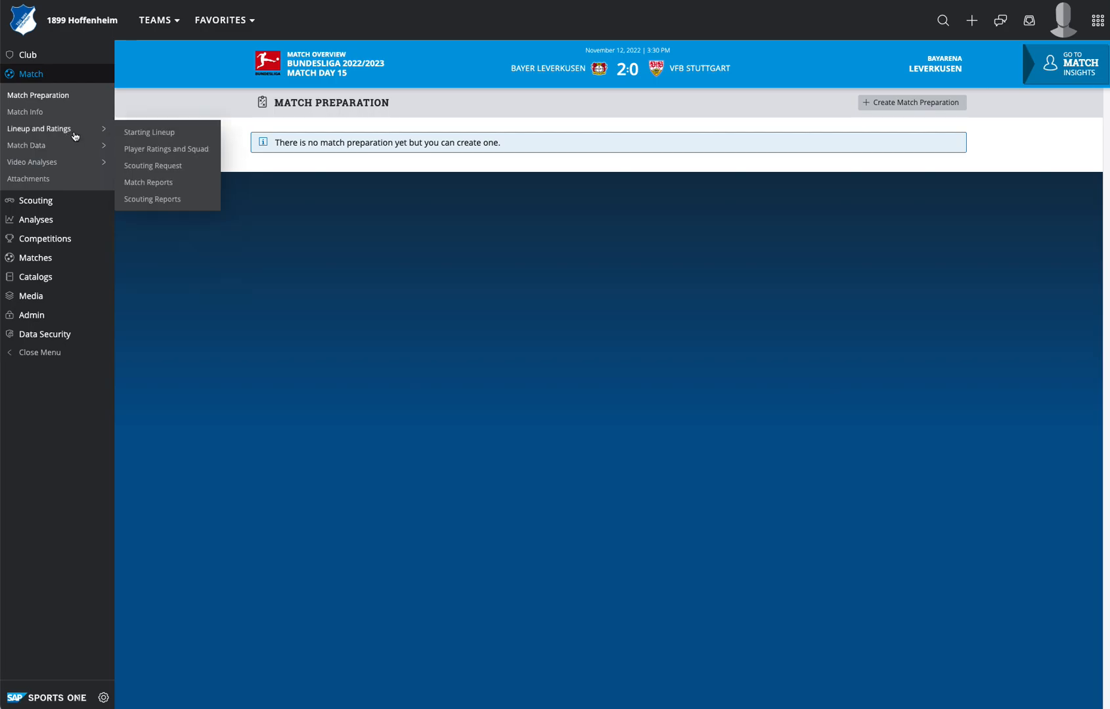
left_click(151, 200)
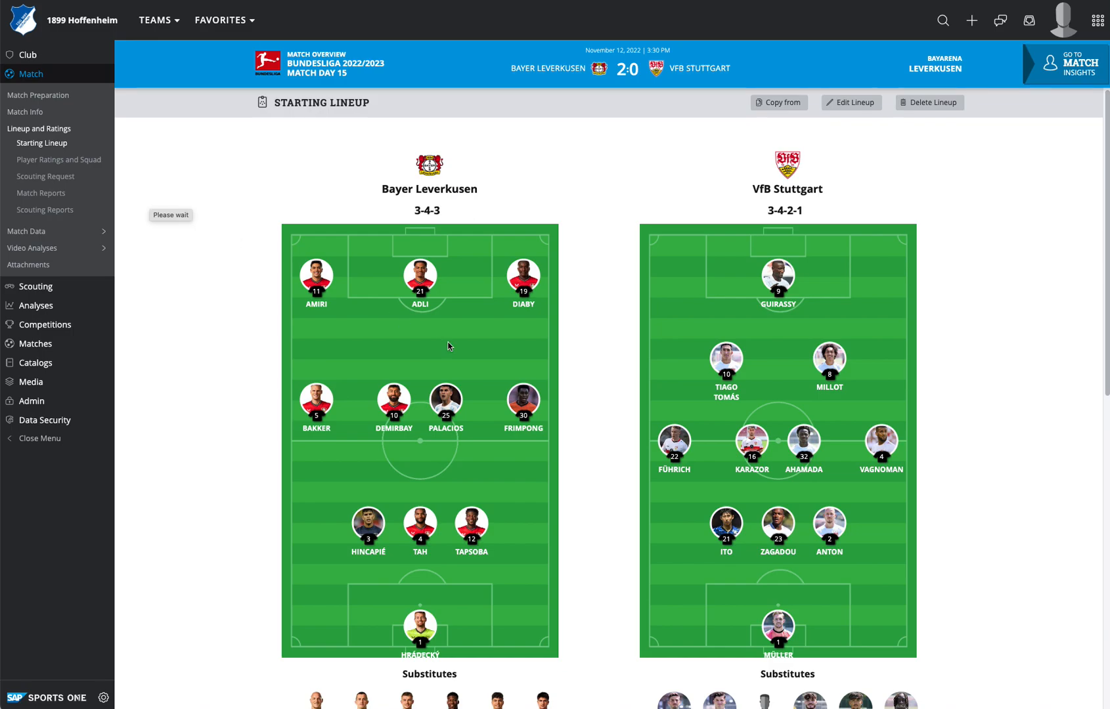
scroll(478, 358, "down", 10)
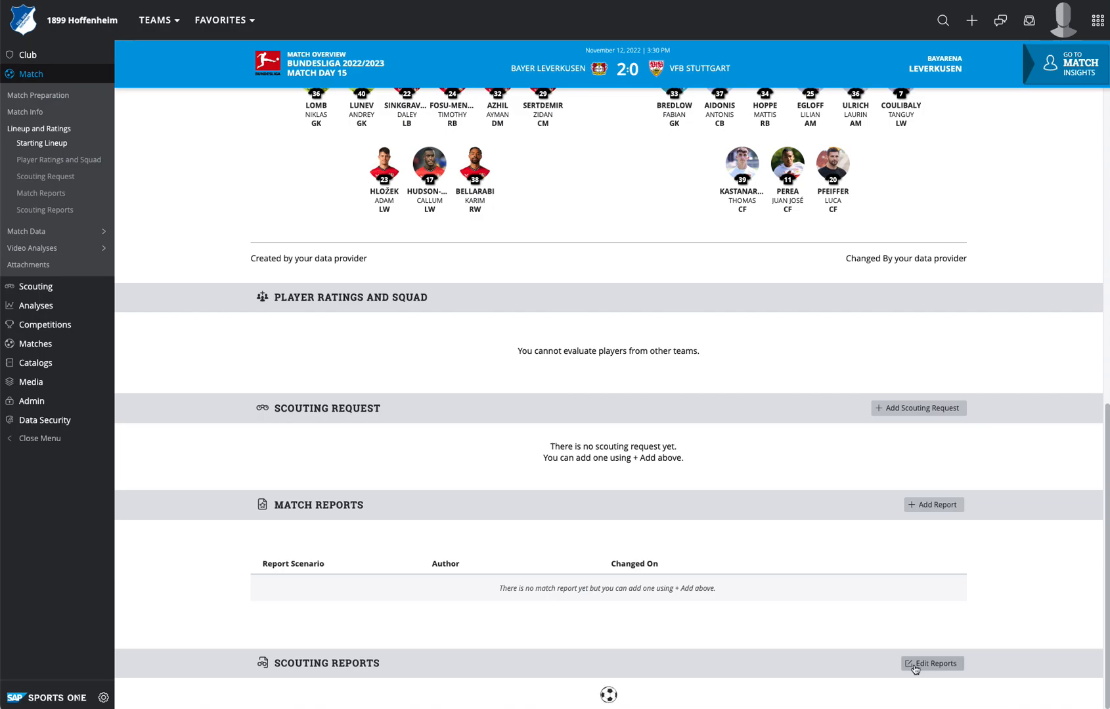
scroll(694, 630, "down", 9)
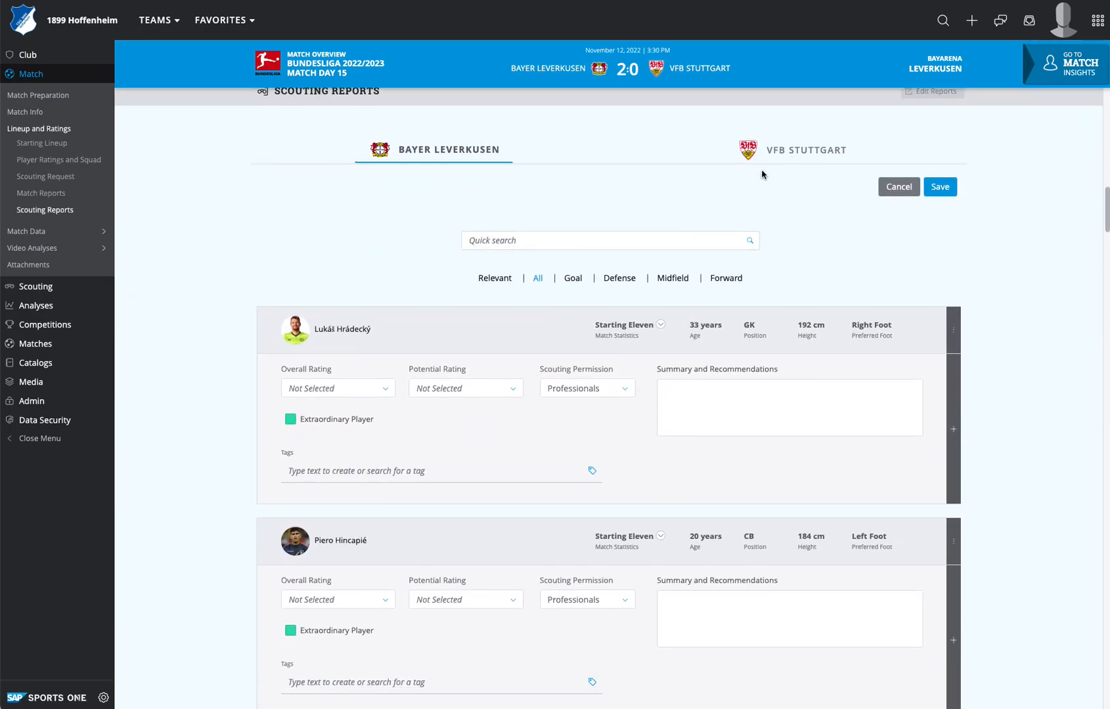
Filter the Bayer Leverkusen players by "tah", set Potential Rating to Good and Overall Rating to Very Good, and save the scouting report.
left_click(506, 243)
type("tah")
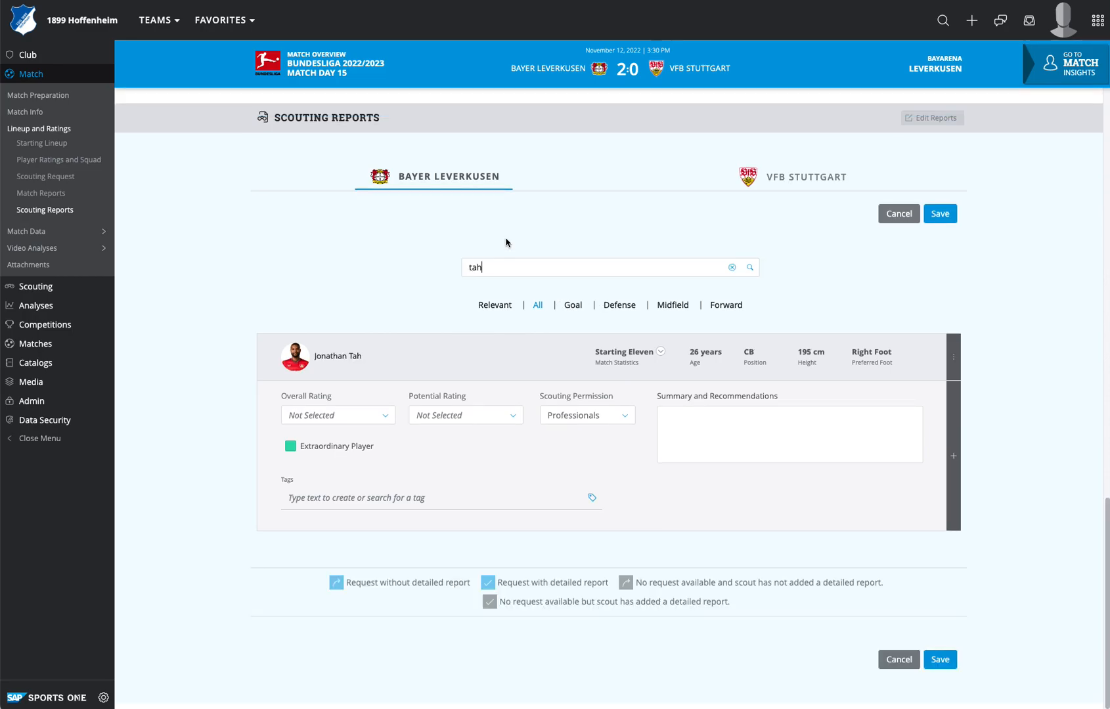
left_click(514, 422)
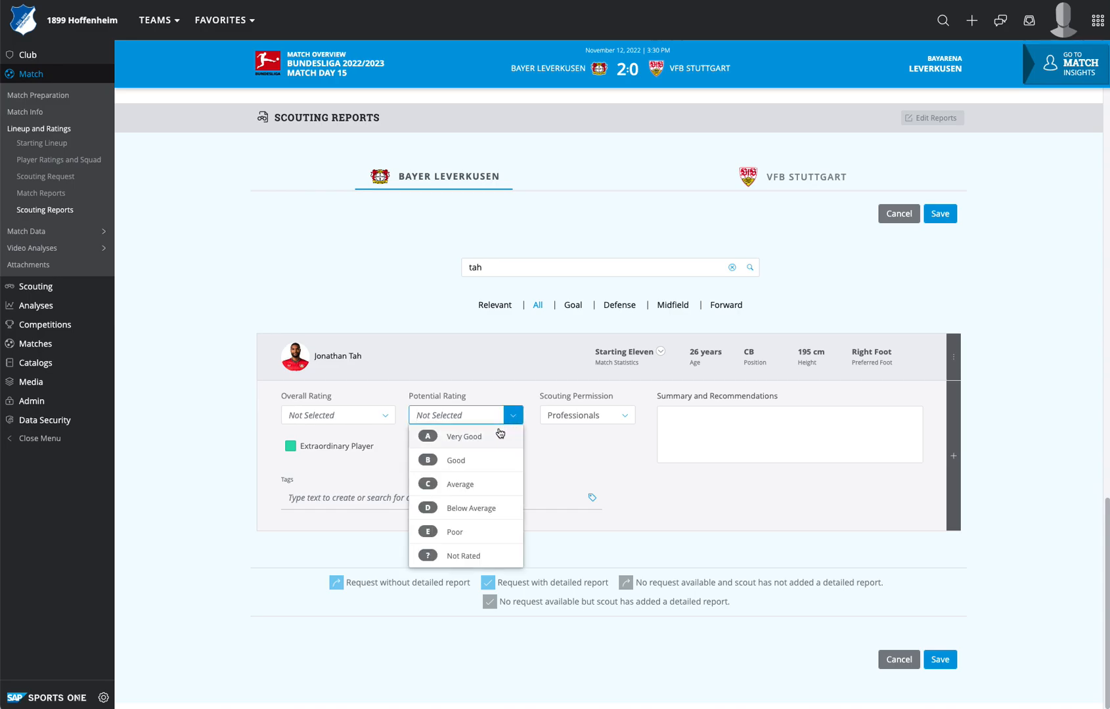
left_click(478, 464)
left_click(378, 421)
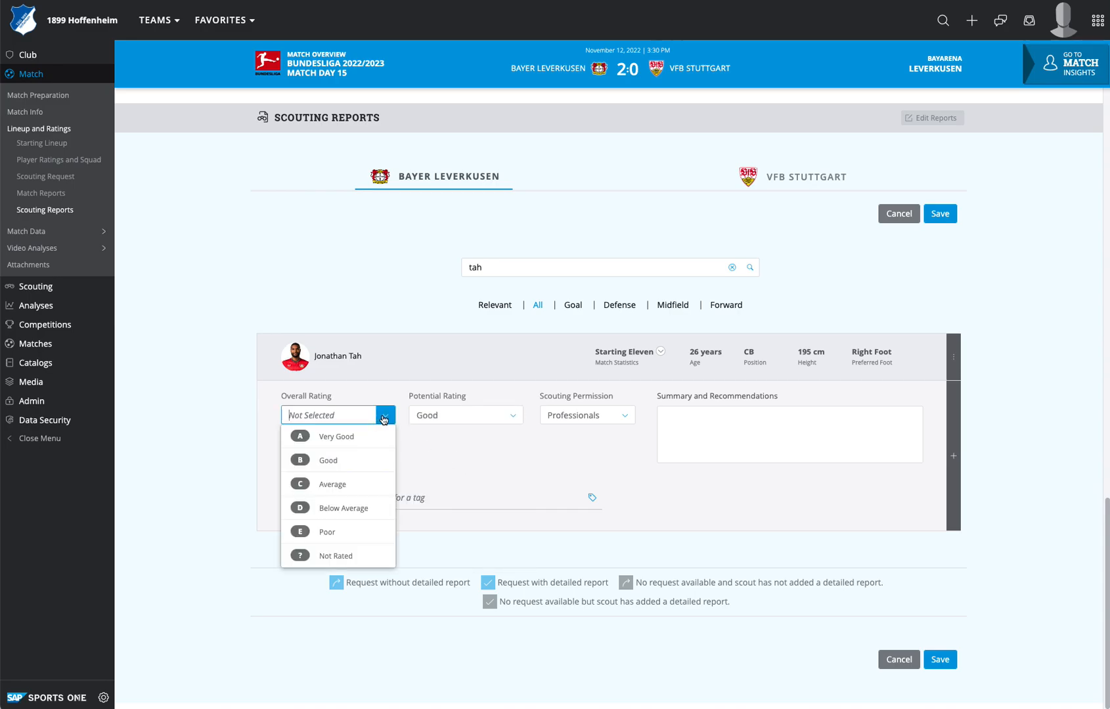
left_click(355, 435)
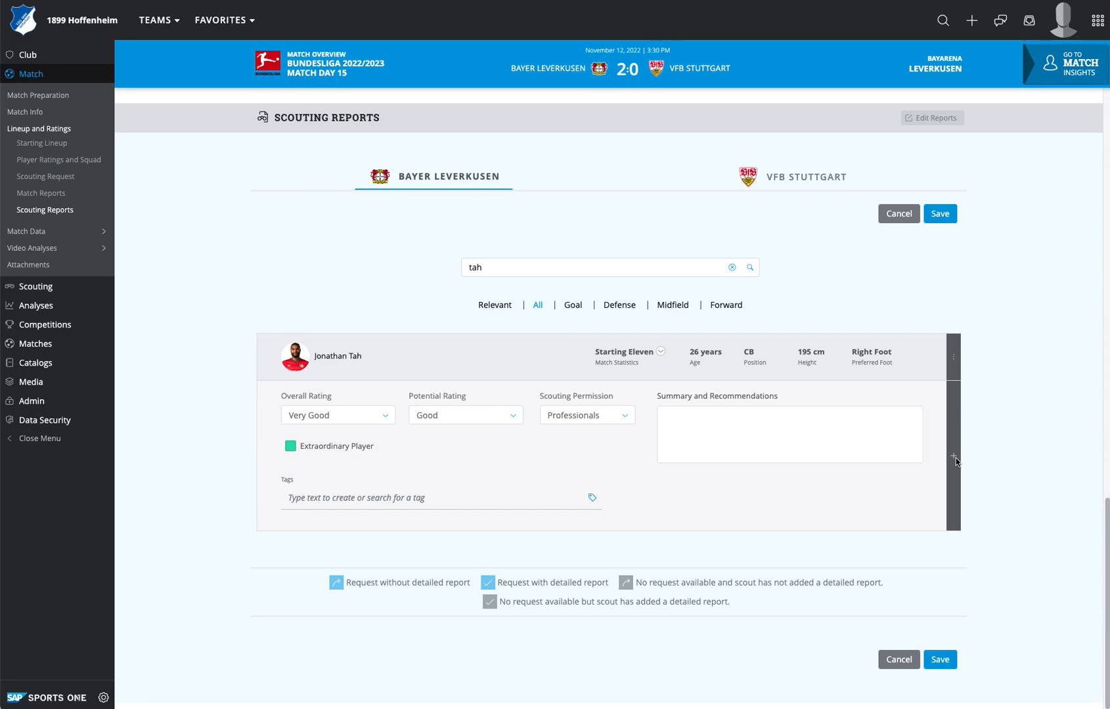
left_click(945, 658)
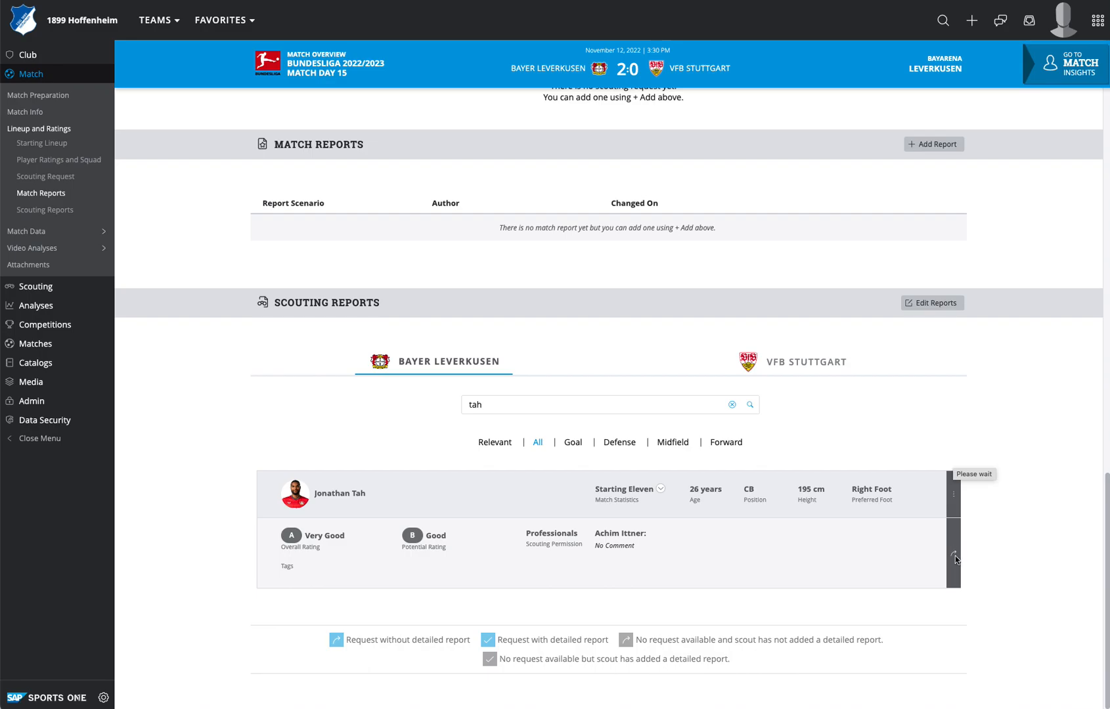
Open Jonathan Tah's detailed scouting report for editing and assign the Player Evaluation template.
mouse_move(955, 559)
left_click(921, 562)
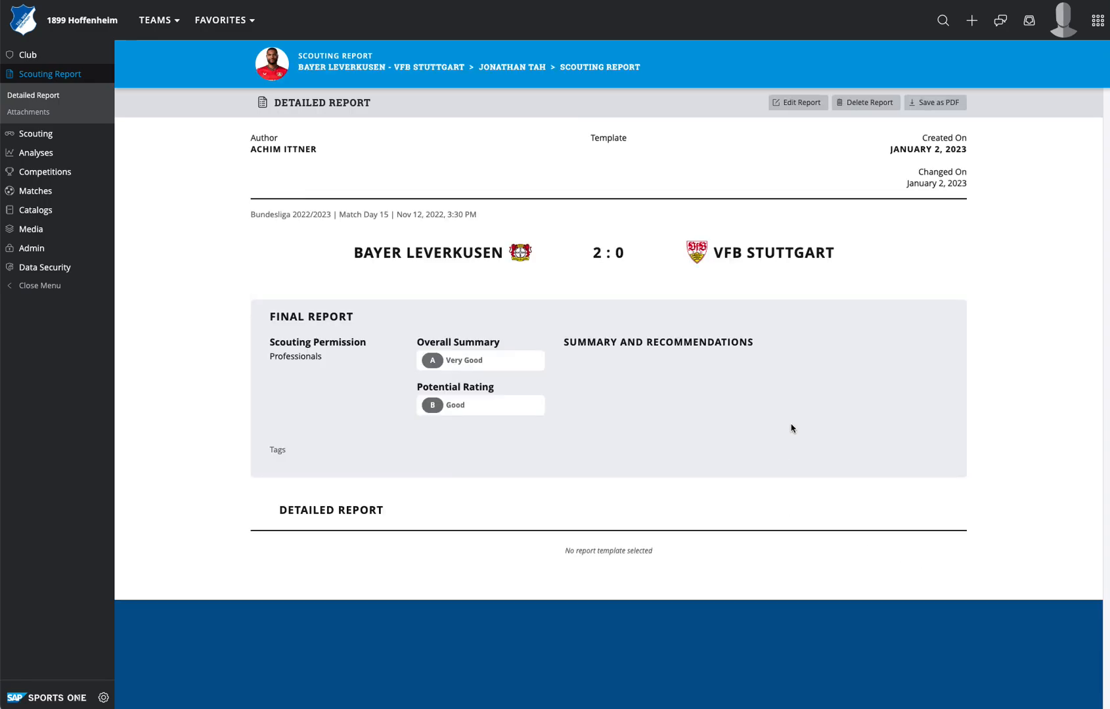
left_click(788, 106)
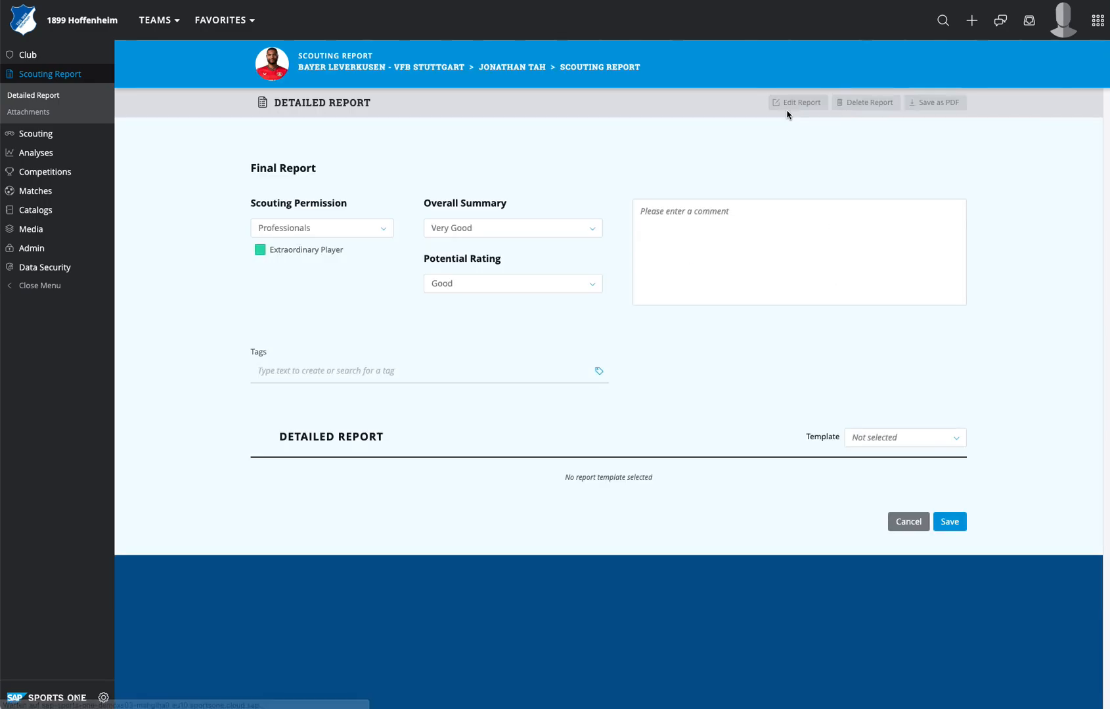
left_click(956, 437)
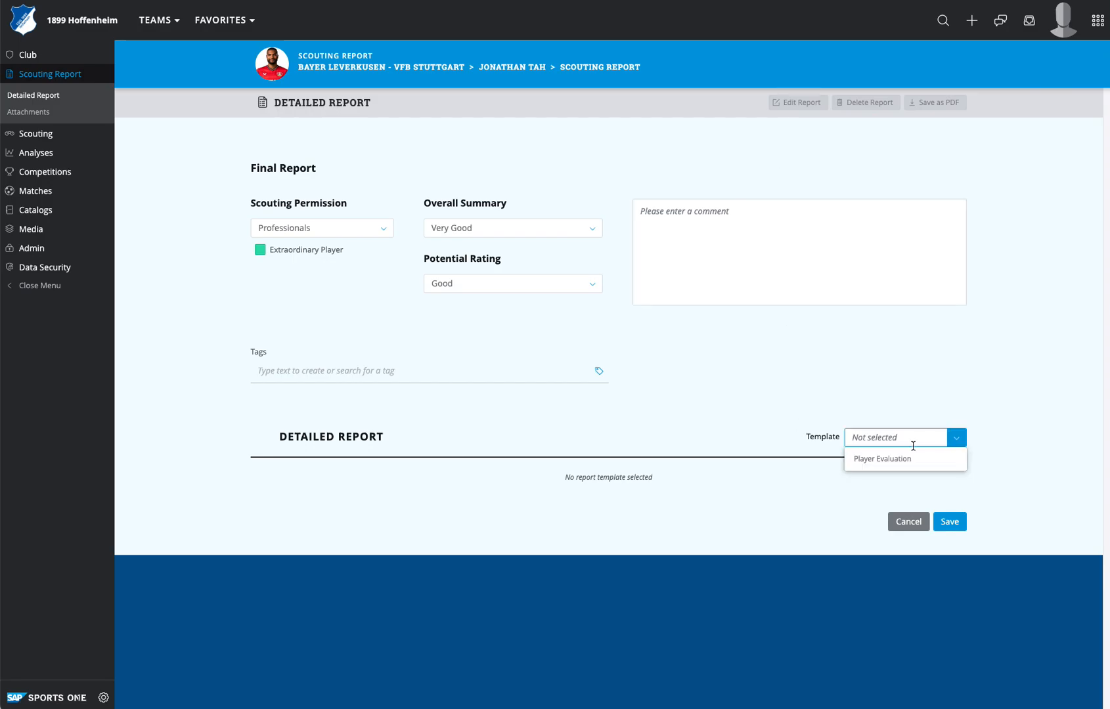
left_click(884, 461)
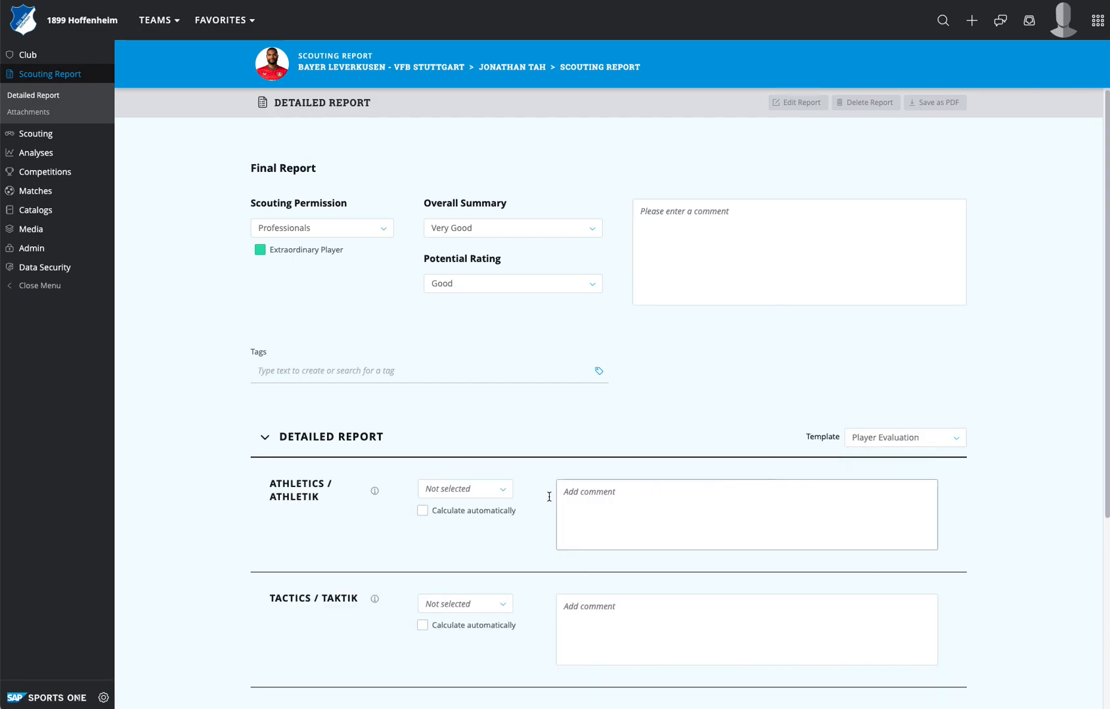
Rate Play against ball and Athletics / Athletik as Good in the detailed report and save it.
scroll(376, 543, "down", 4)
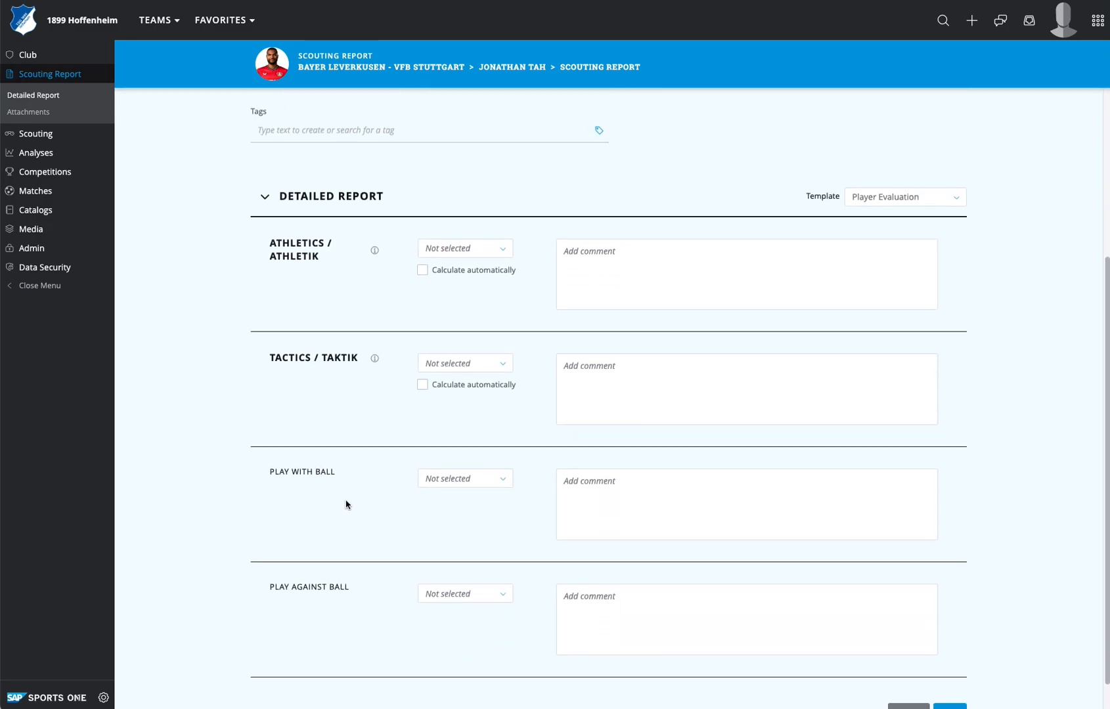
left_click(502, 591)
left_click(477, 474)
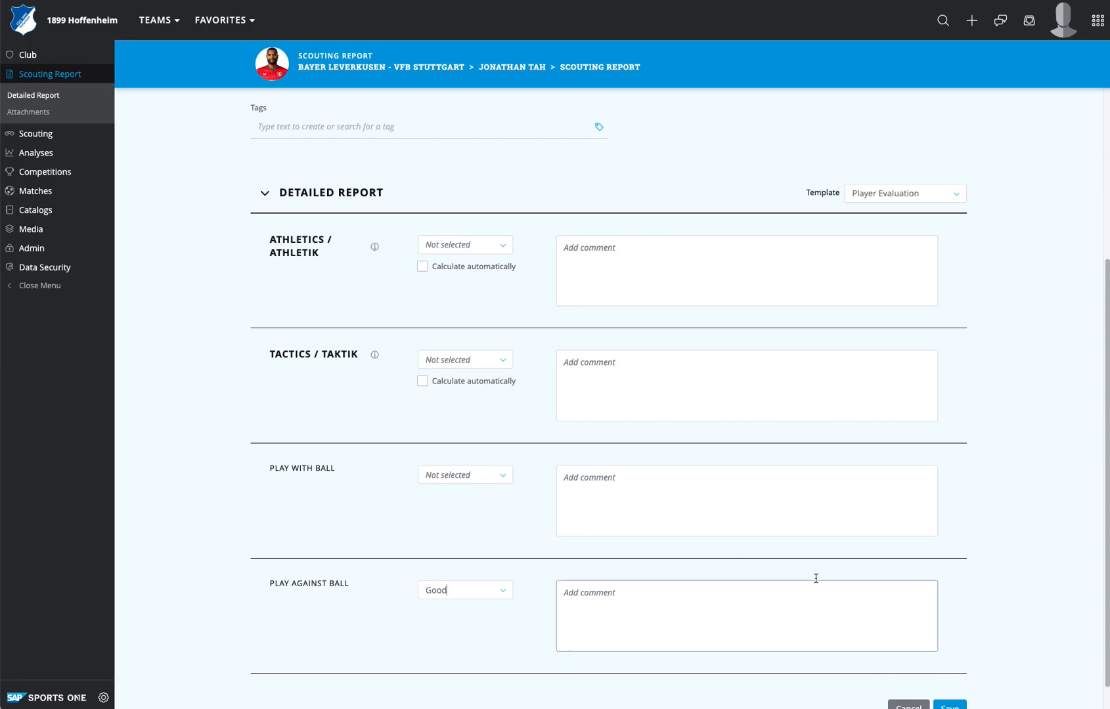
left_click(506, 245)
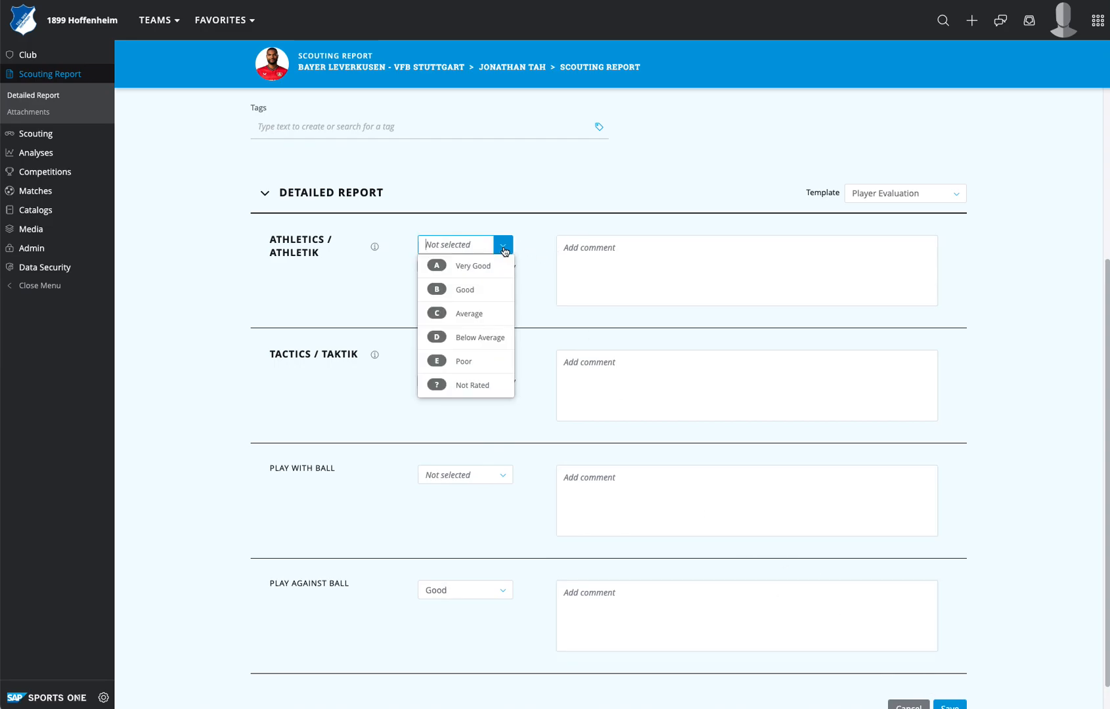
left_click(466, 300)
scroll(465, 307, "up", 4)
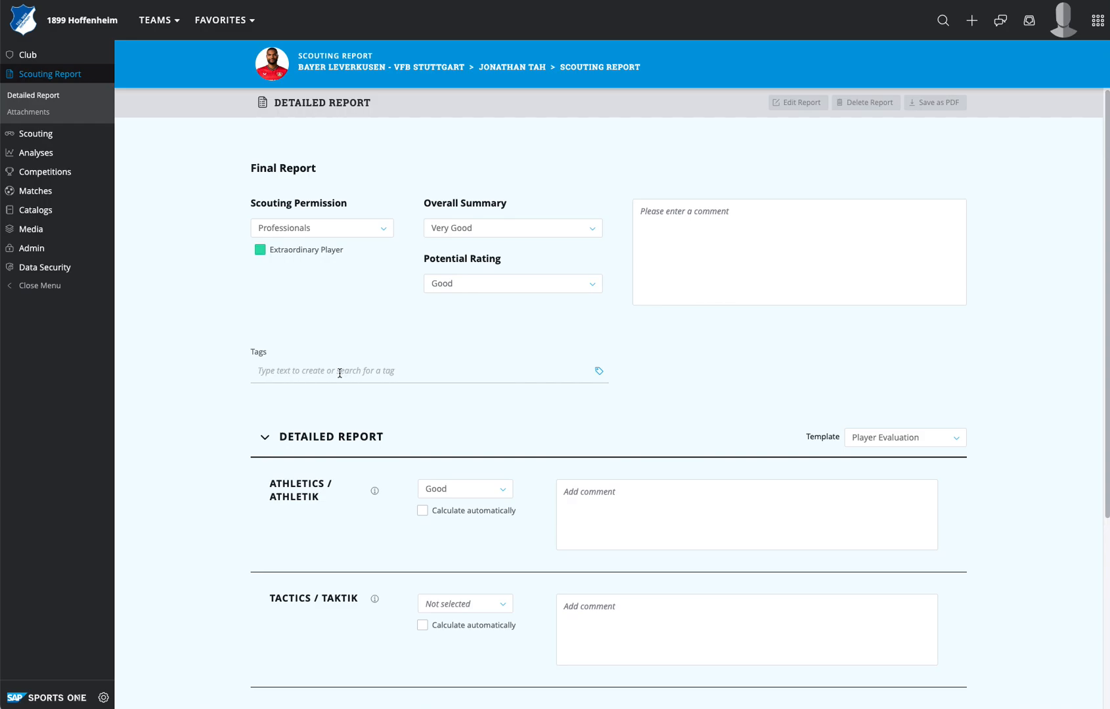
scroll(846, 383, "down", 4)
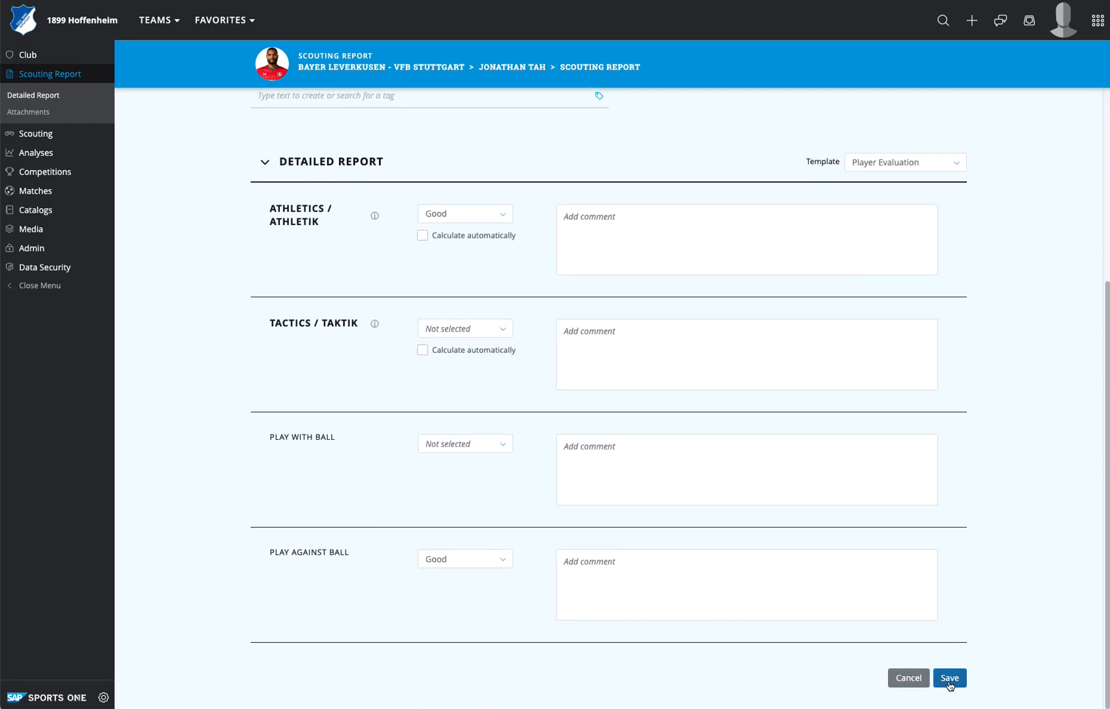
left_click(950, 679)
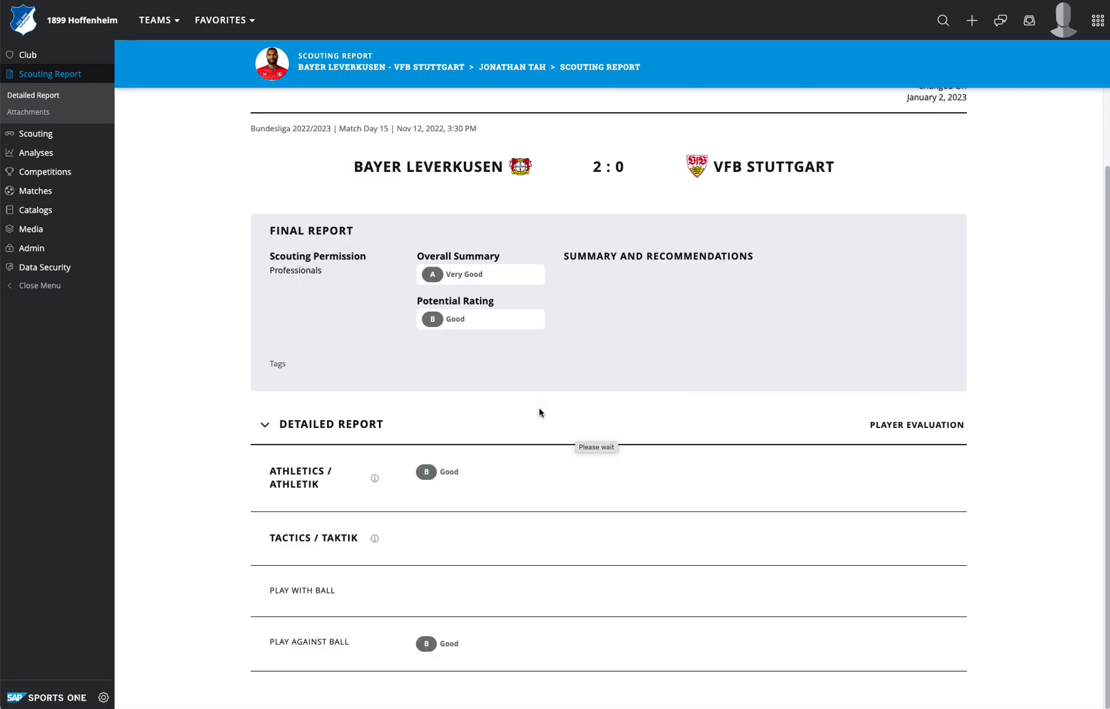
Export the finished scouting report as a PDF and open the downloaded file.
scroll(539, 413, "up", 2)
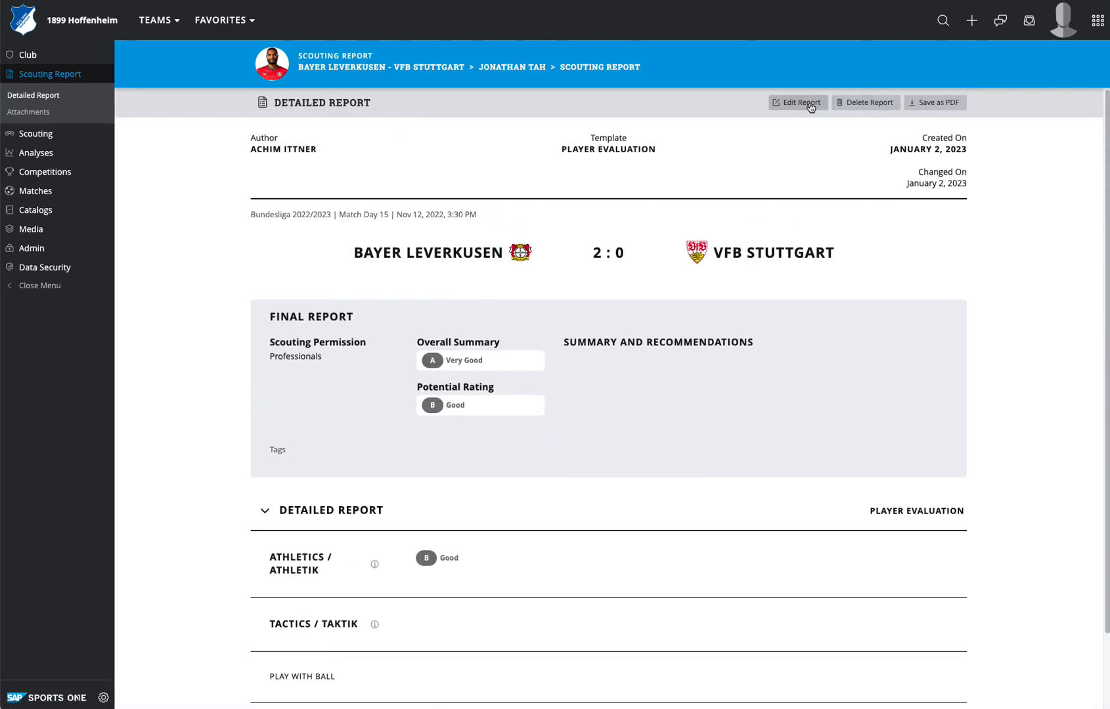
left_click(938, 104)
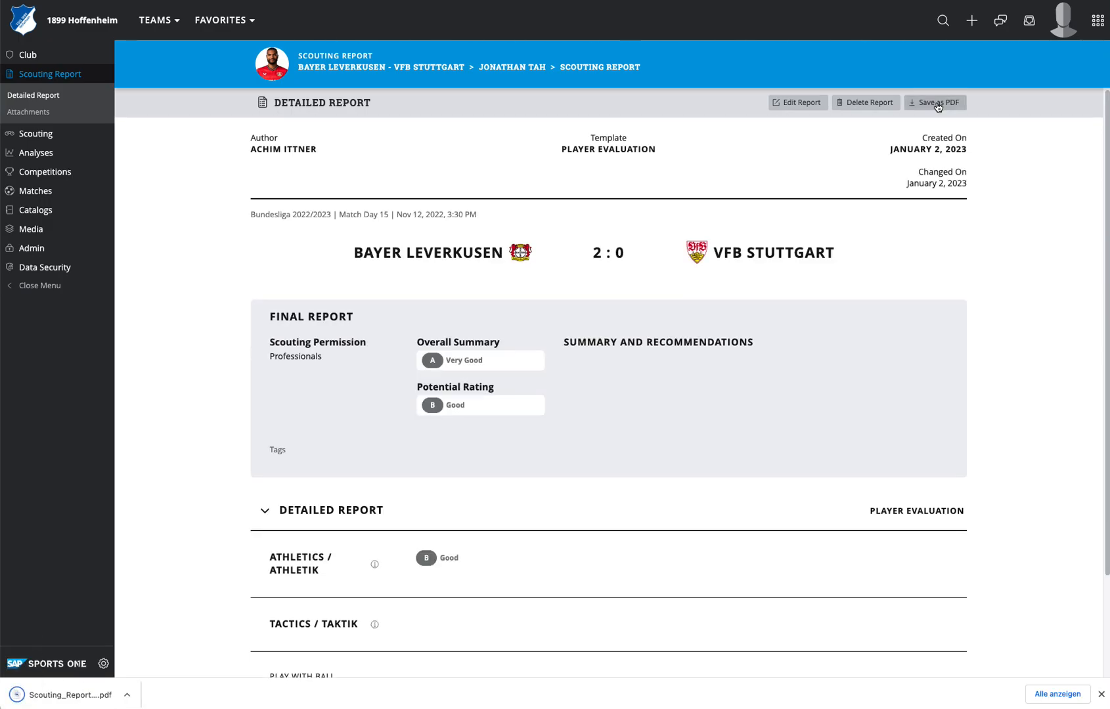
left_click(69, 696)
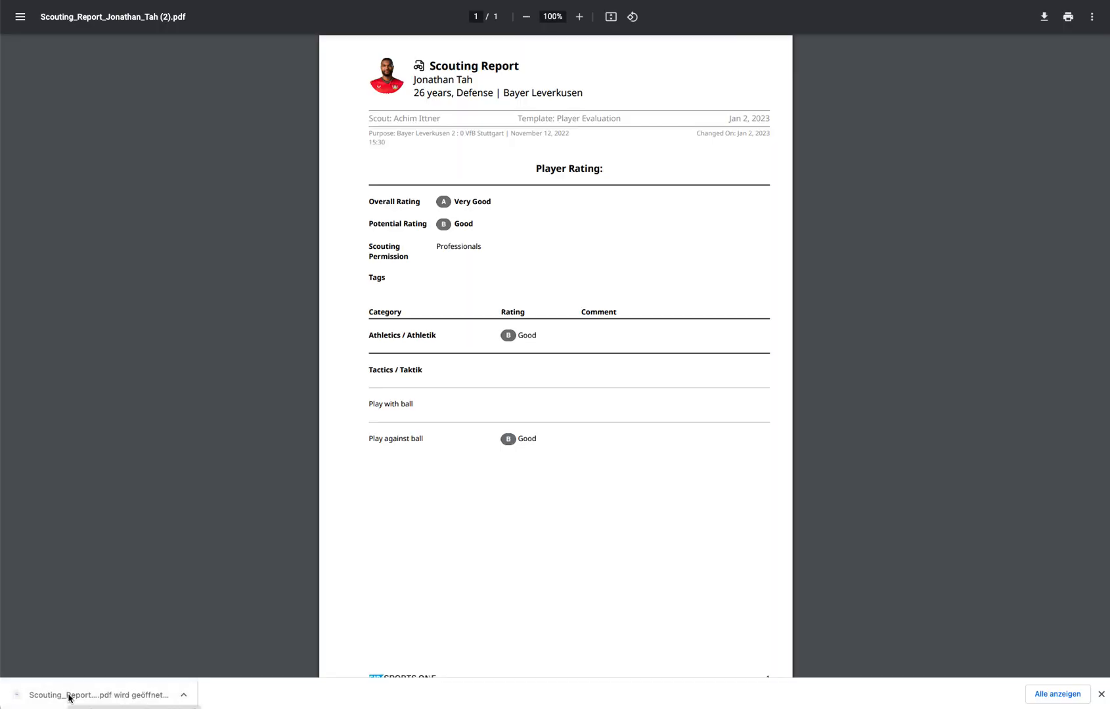